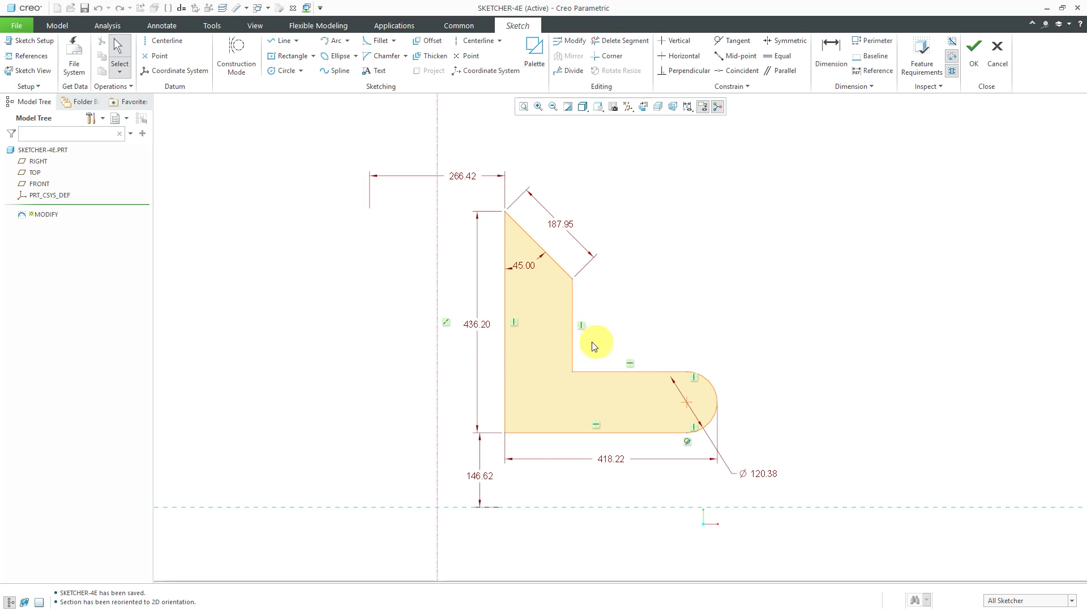
Try setting the height of the profile's long vertical edge to 20, and undo the change.
click(485, 330)
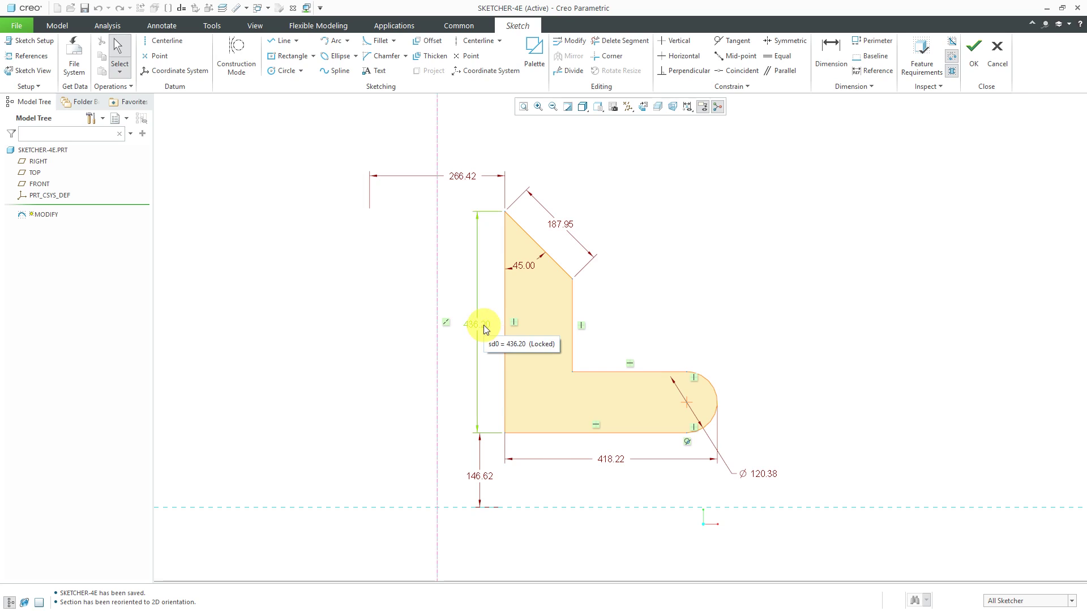
double_click(485, 327)
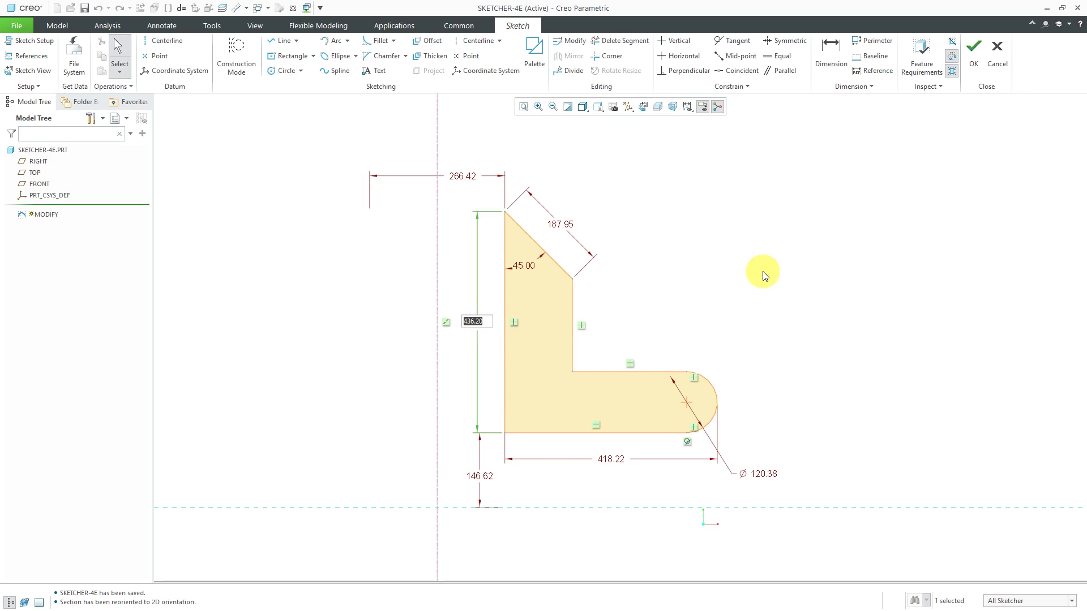
text(20)
key(Return)
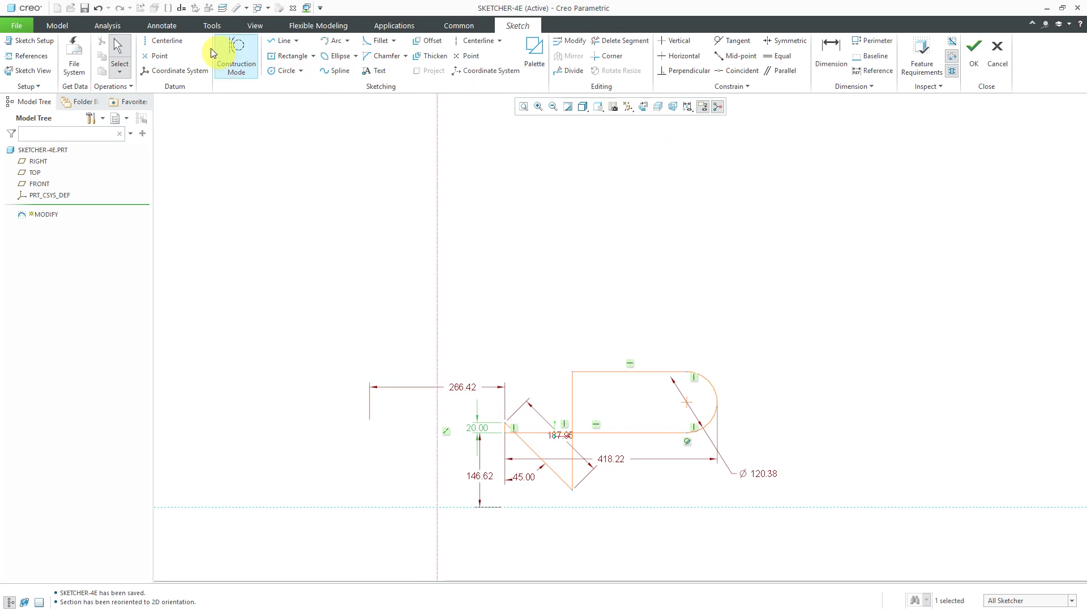
click(99, 8)
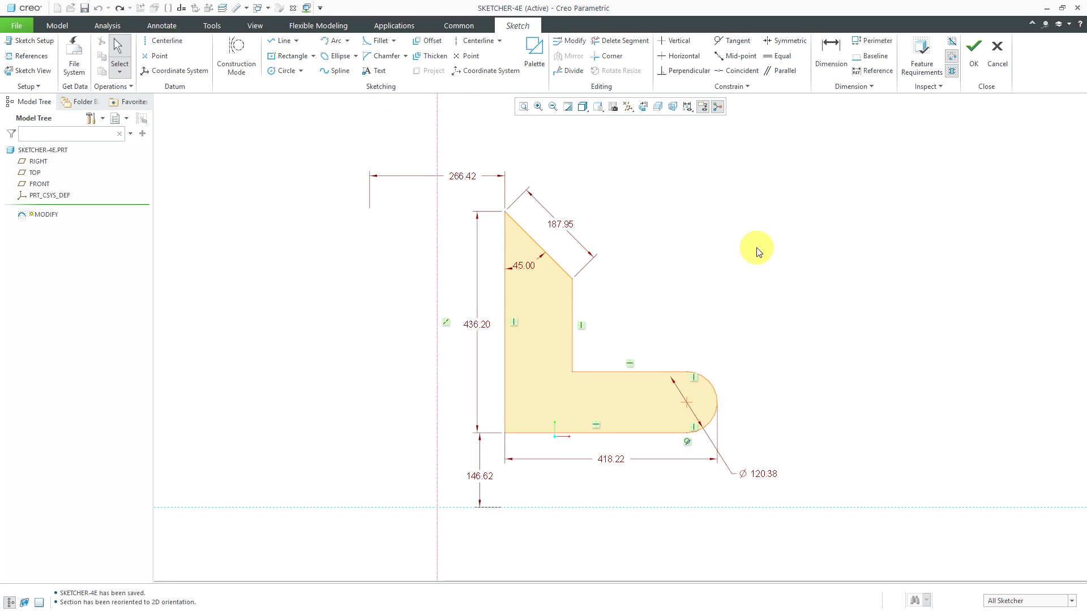
click(574, 43)
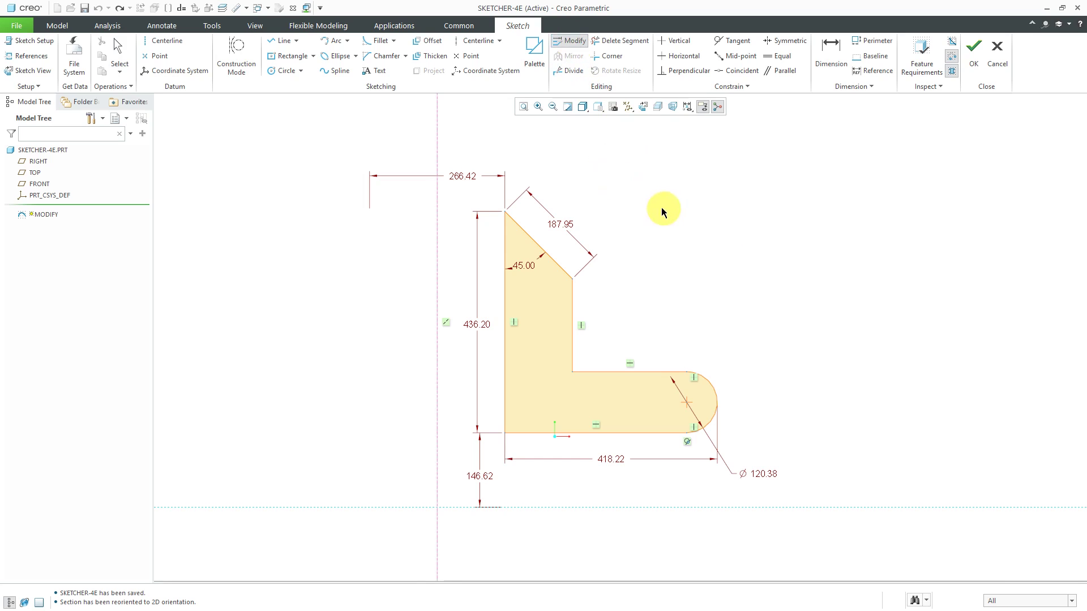
click(462, 176)
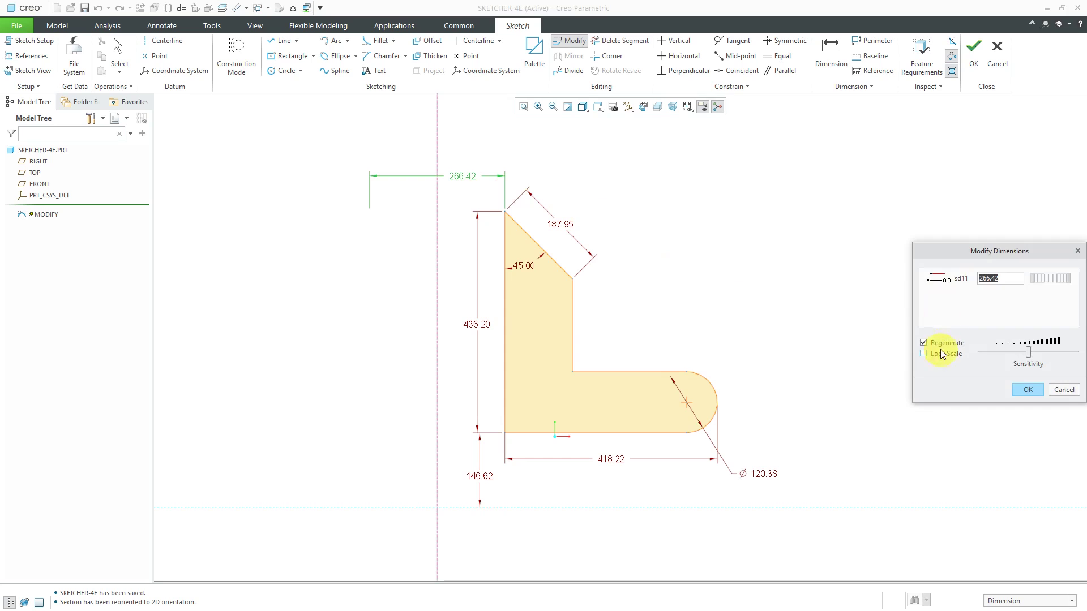
click(1063, 390)
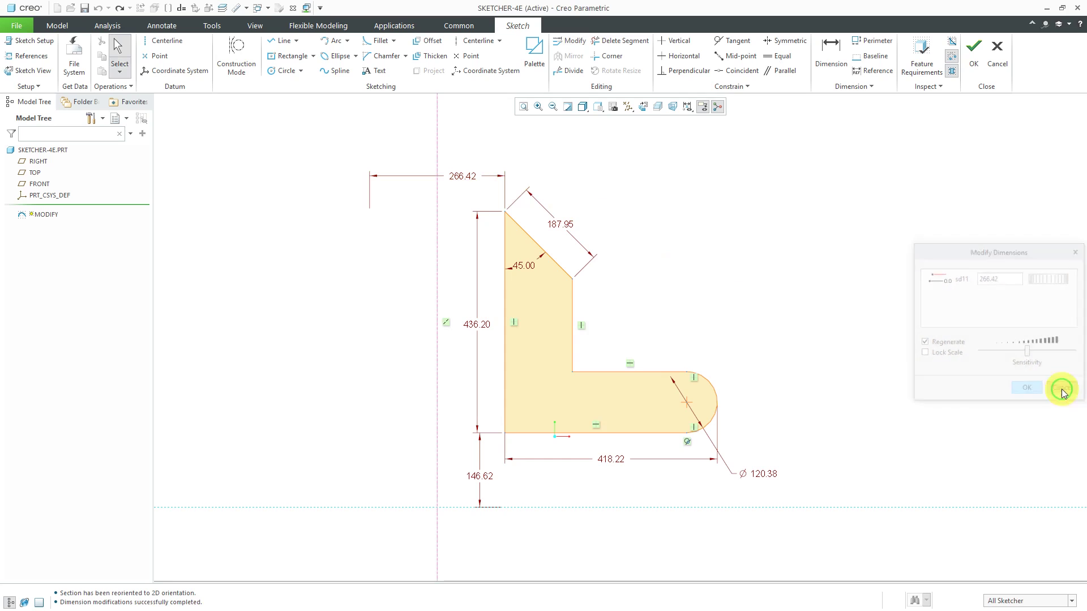
Modify all the sketch's dimensions together, adjusting the dimension across the vertical centerline dynamically to 294.44.
click(341, 154)
mouse_move(366, 179)
mouse_down()
mouse_move(698, 449)
mouse_move(826, 527)
mouse_up()
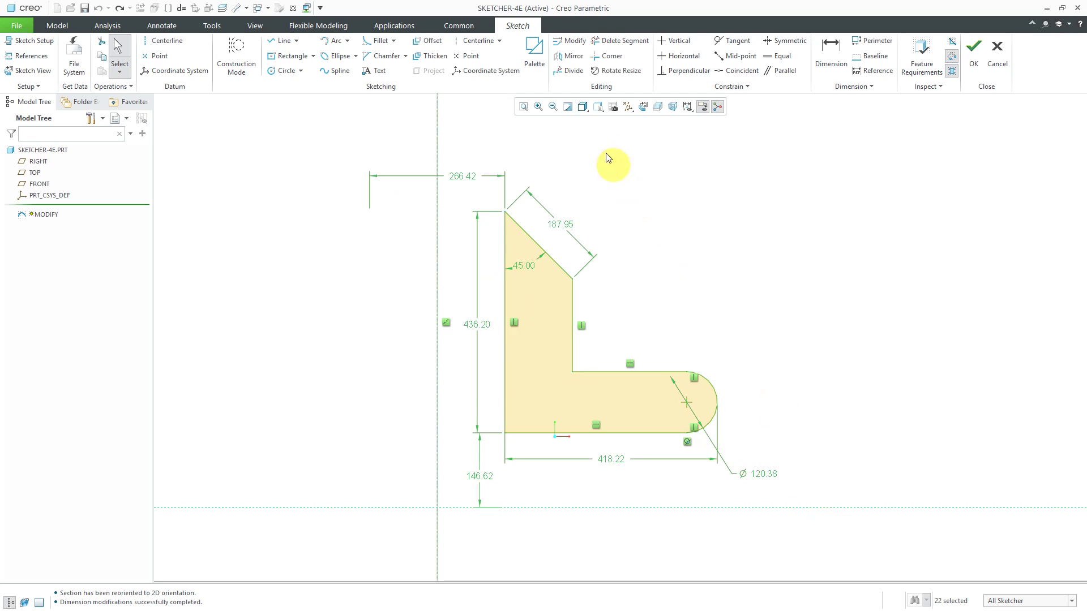
click(570, 41)
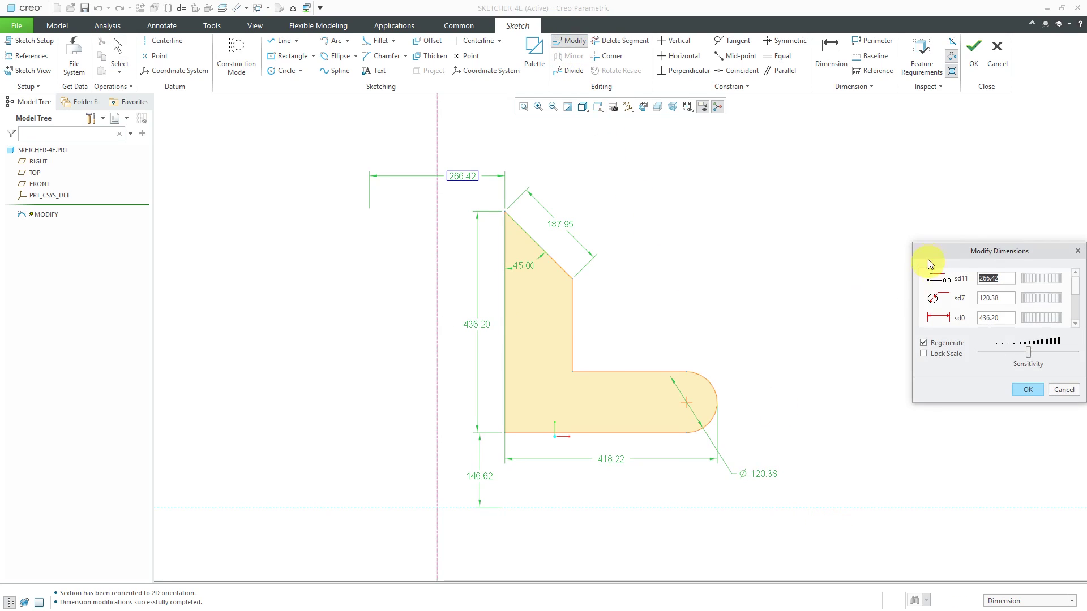
drag(939, 249, 806, 186)
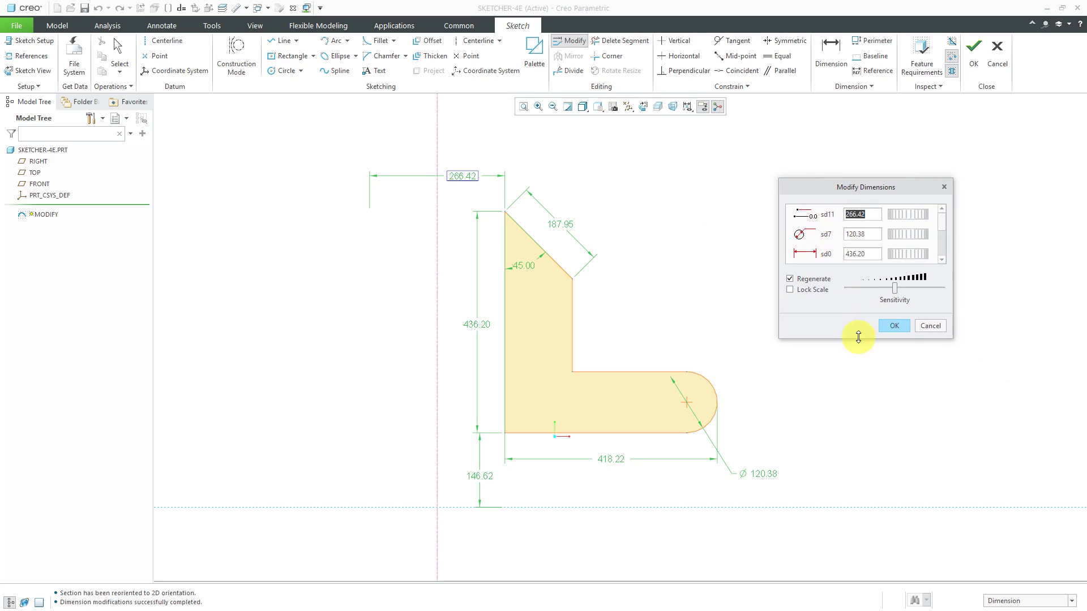
drag(858, 338, 866, 455)
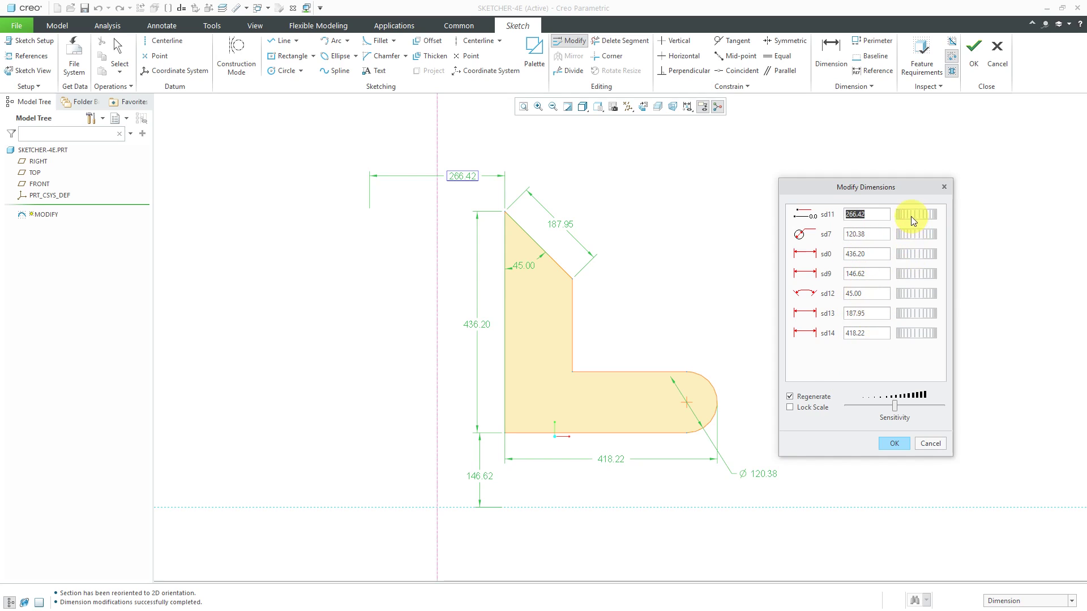
mouse_move(909, 216)
mouse_down()
mouse_move(942, 215)
mouse_move(905, 222)
mouse_move(926, 216)
mouse_up()
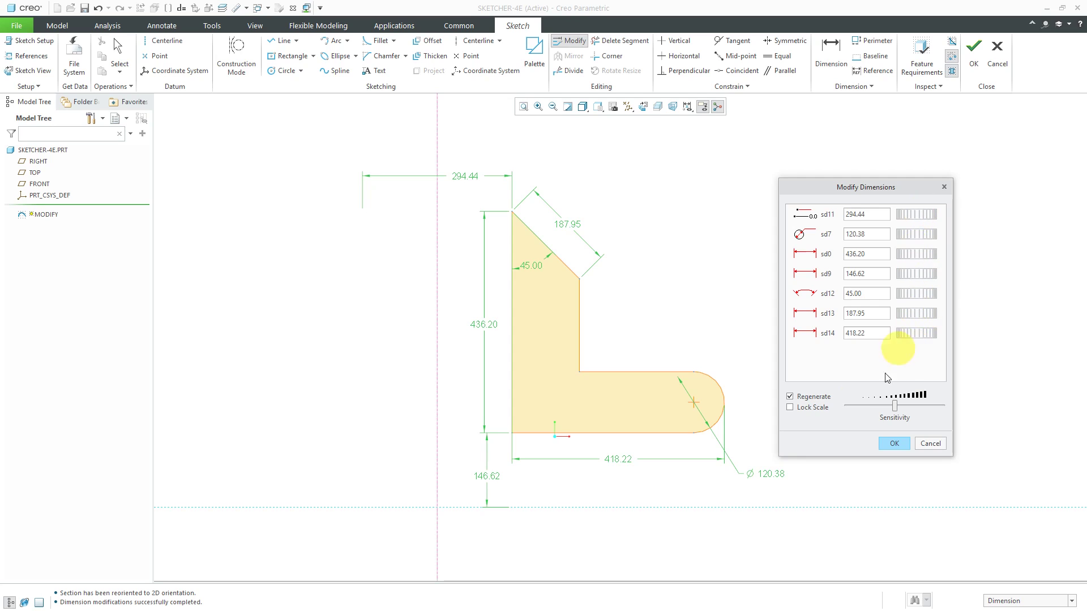
Turn off Regenerate and set the long vertical edge's height to 20 and its offset from the horizontal reference to 4.
click(817, 399)
click(880, 252)
text(20)
key(Tab)
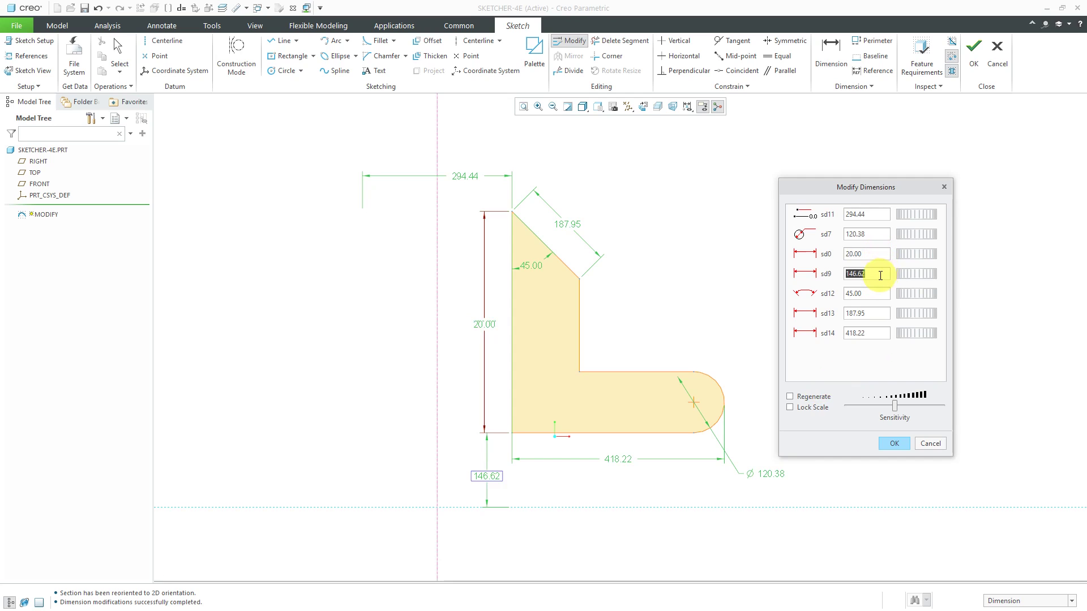
text(4)
key(Tab)
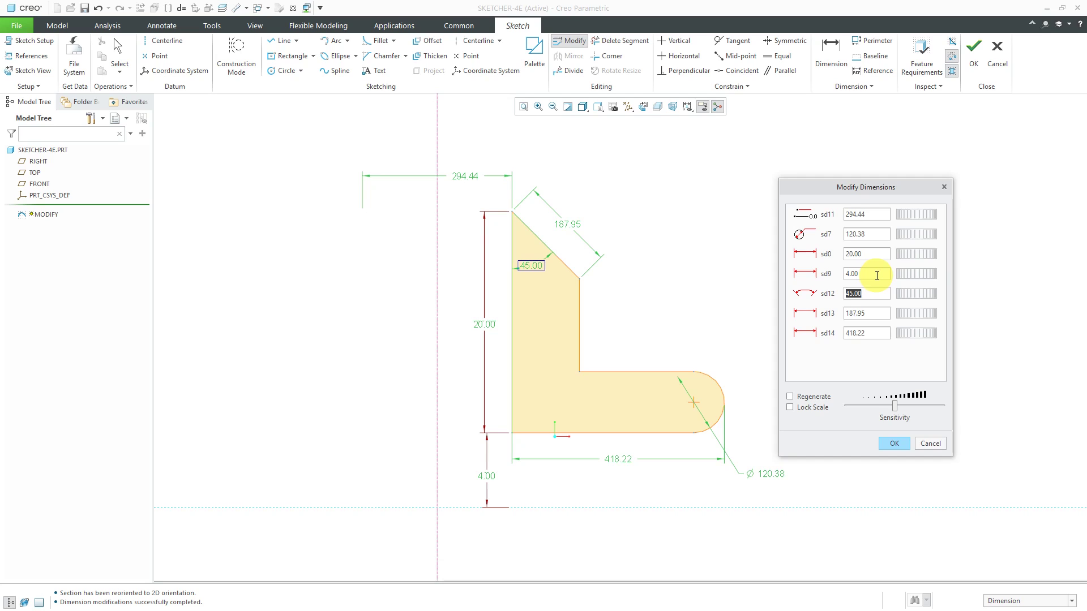
Set the dimension across the vertical centerline to 5 and the rounded end's diameter to 4.
double_click(871, 214)
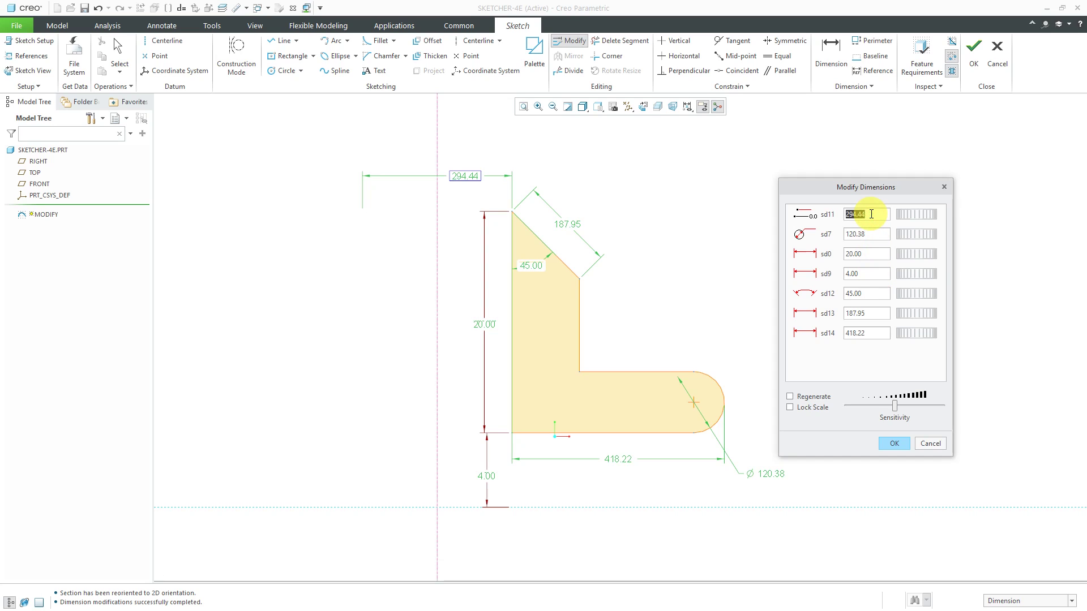
text(5)
key(Tab)
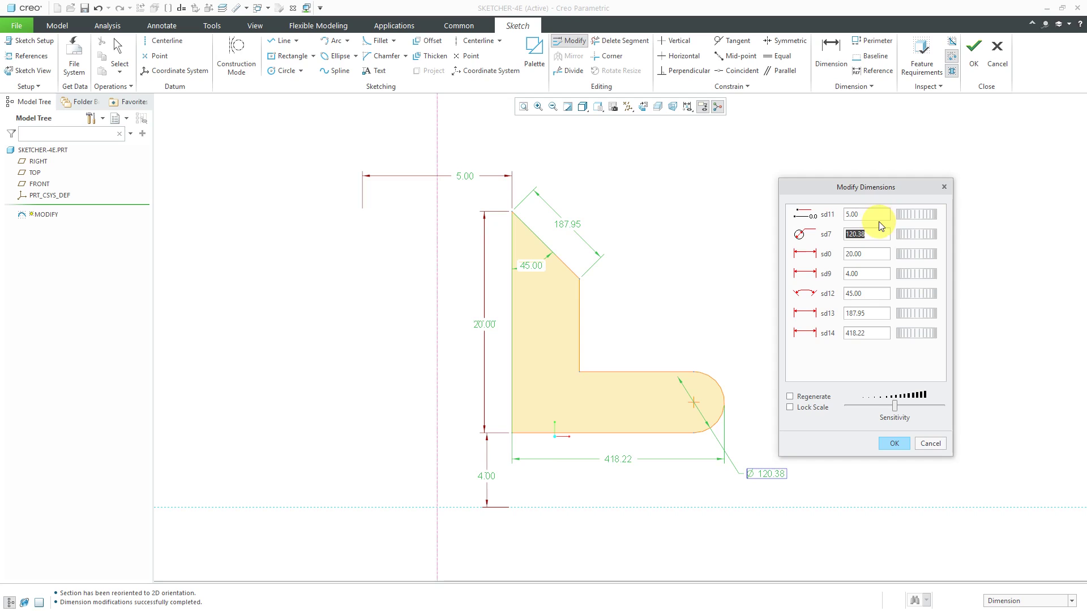
text(4)
key(Tab)
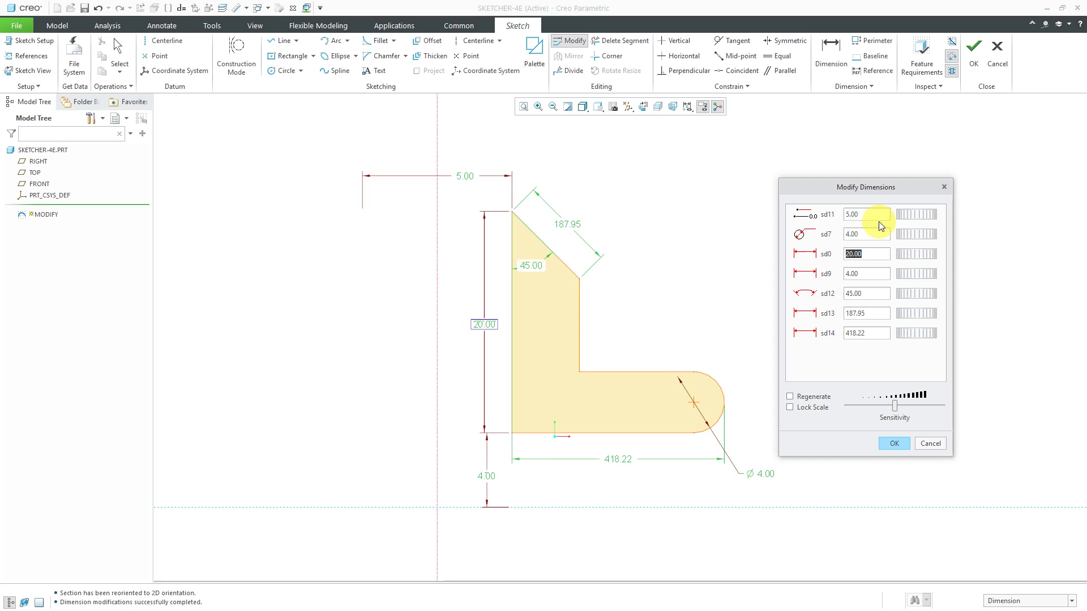
Set the angled edge's length to 2 and the profile's overall width to 20, and apply the modified dimensions.
click(870, 319)
text(2)
key(Tab)
click(866, 333)
text(20)
key(Tab)
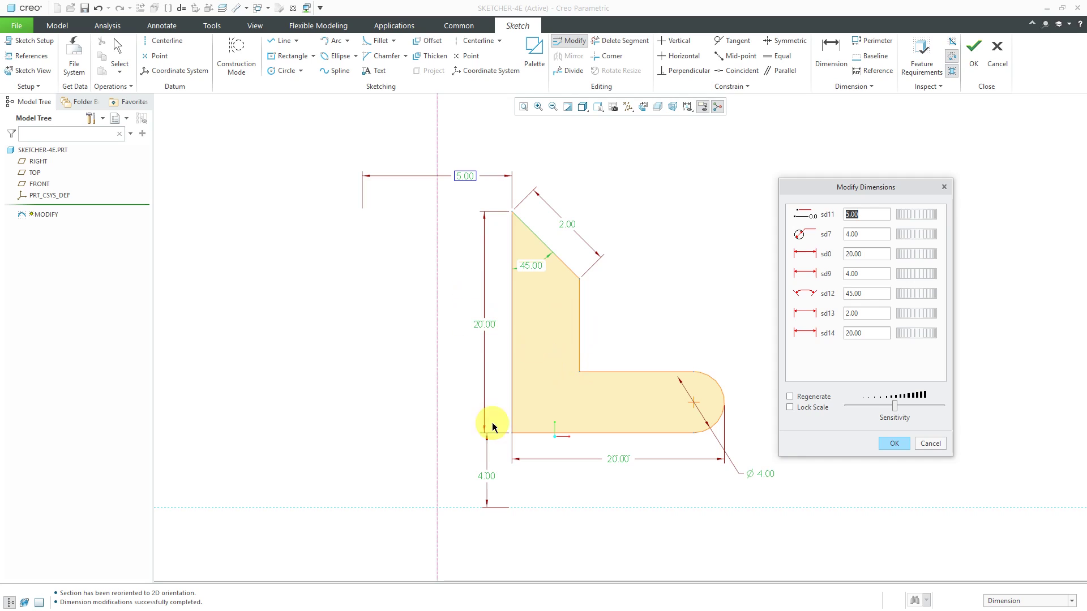
click(902, 447)
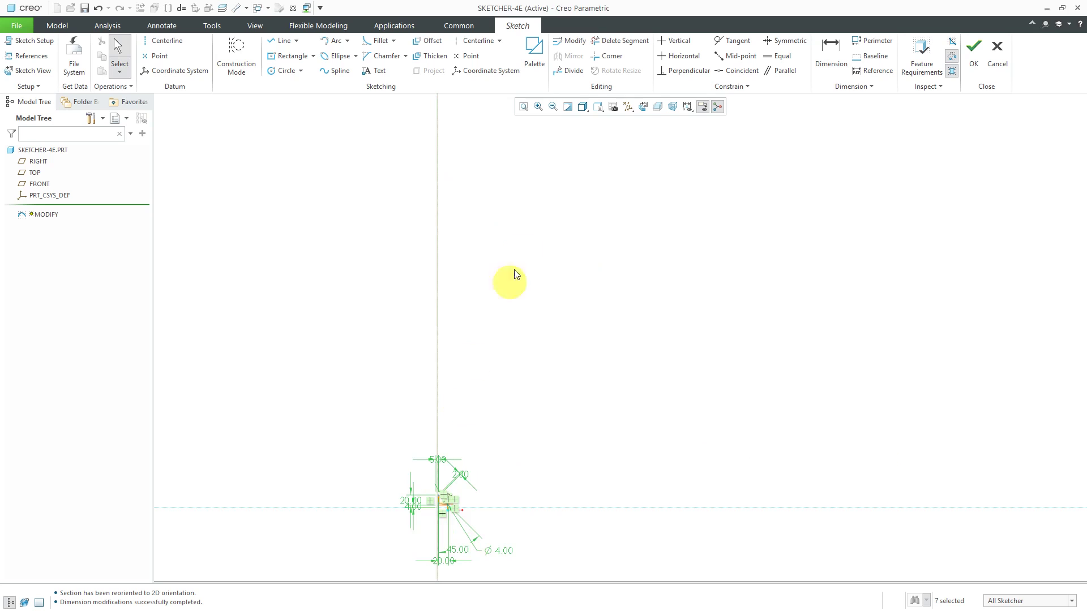
Inspect the resized profile and undo the last group dimension modification.
scroll(663, 320, up, 3)
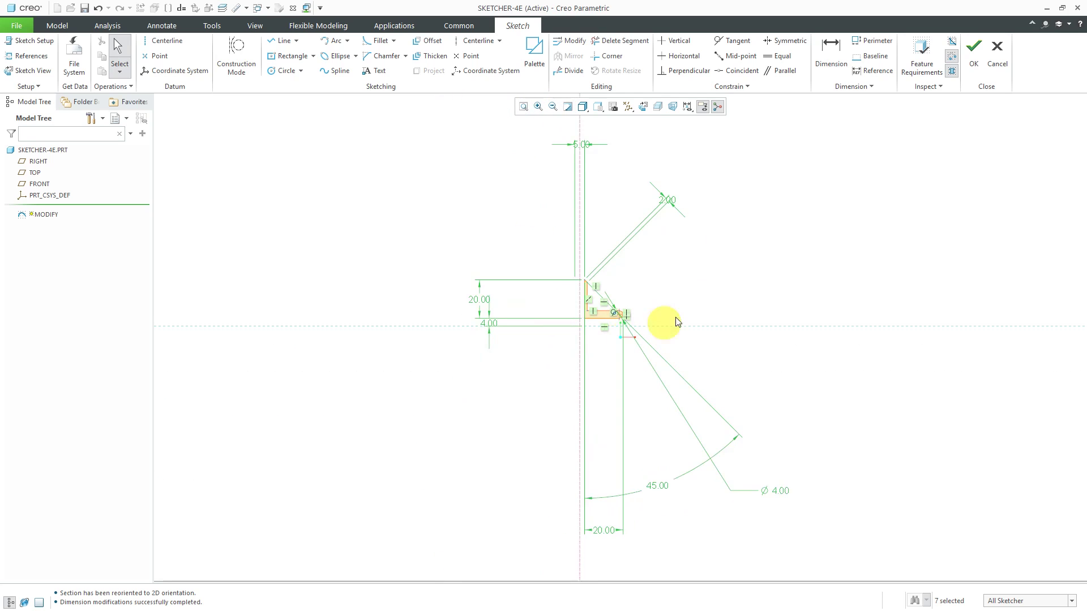
scroll(597, 309, up, 2)
scroll(595, 308, up, 2)
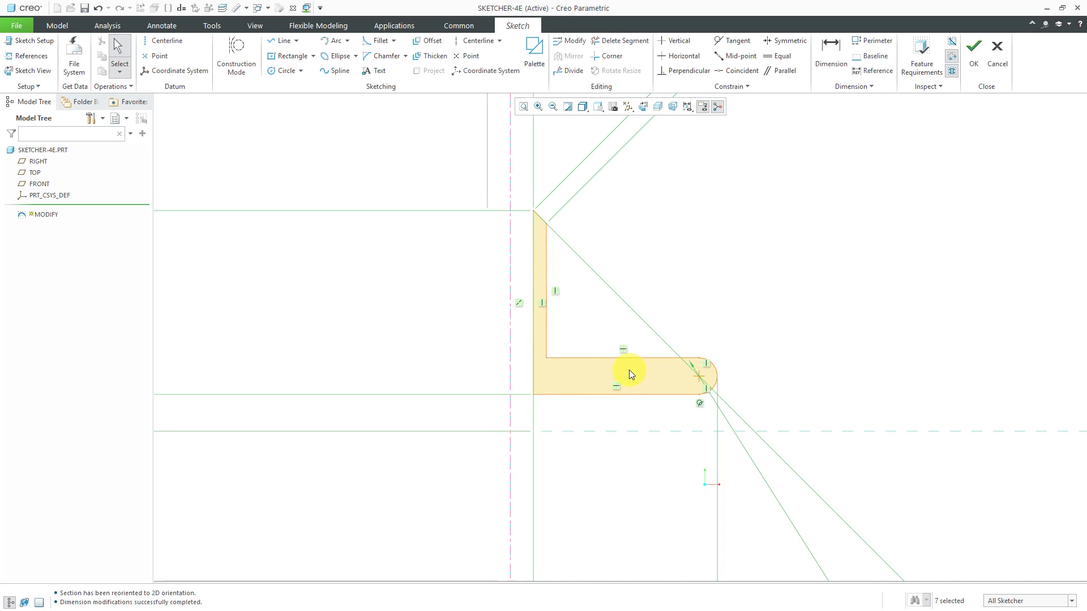
scroll(614, 374, down, 4)
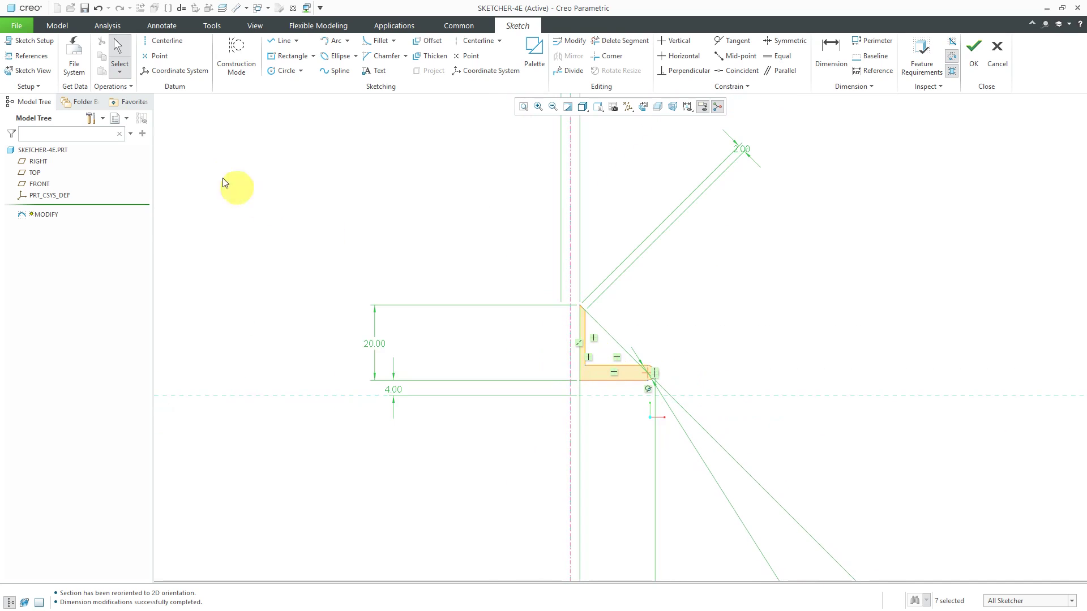
click(98, 8)
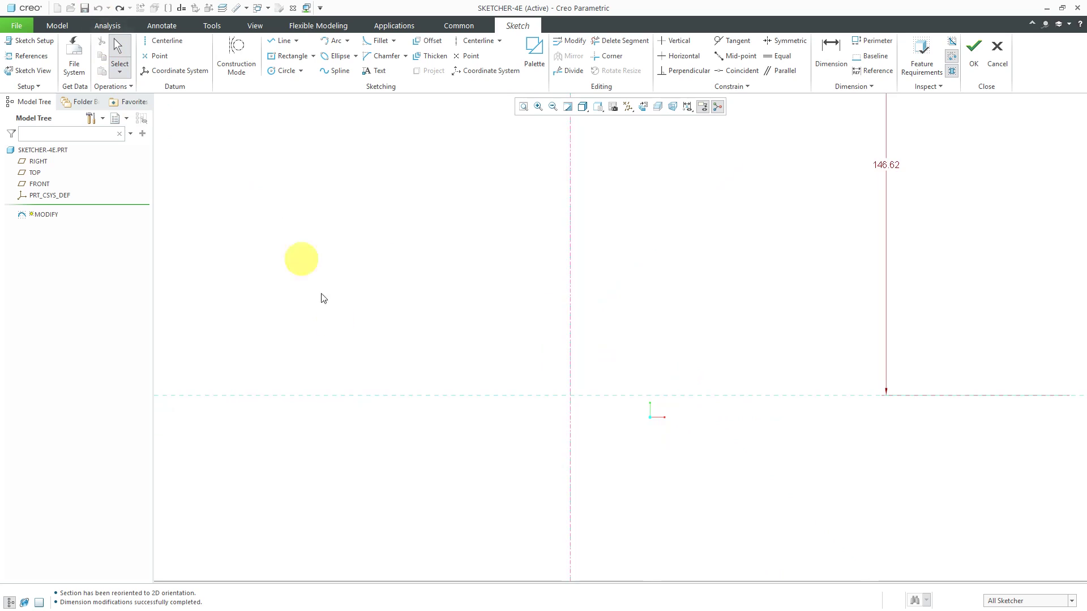
click(388, 368)
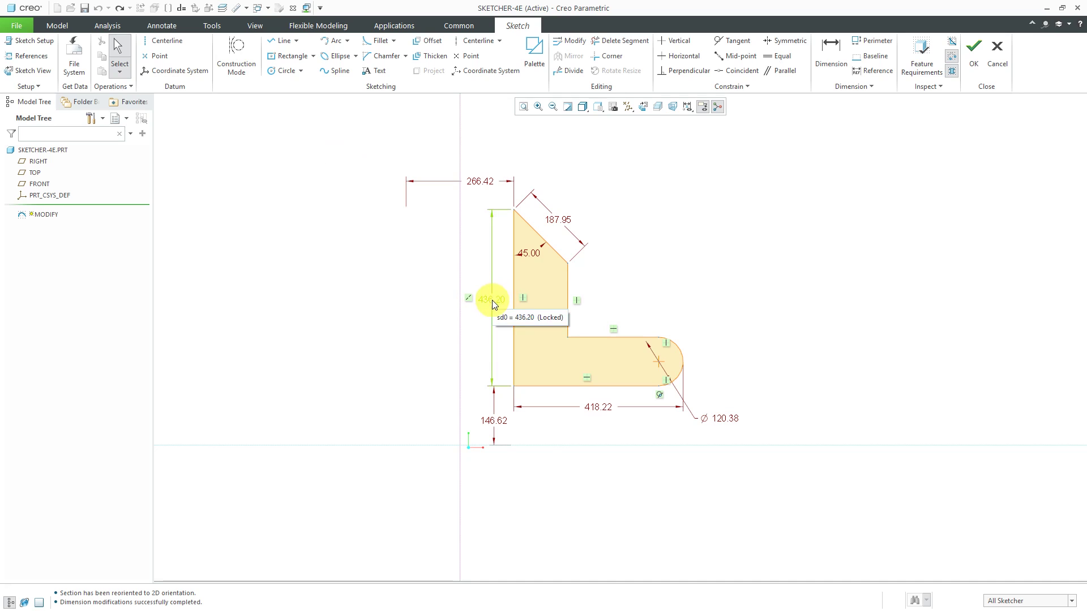
Select the whole sketch and open its dimensions for modification, with Regenerate off and Lock Scale on.
mouse_move(369, 152)
mouse_down()
mouse_move(494, 298)
mouse_move(723, 488)
mouse_move(795, 509)
mouse_up()
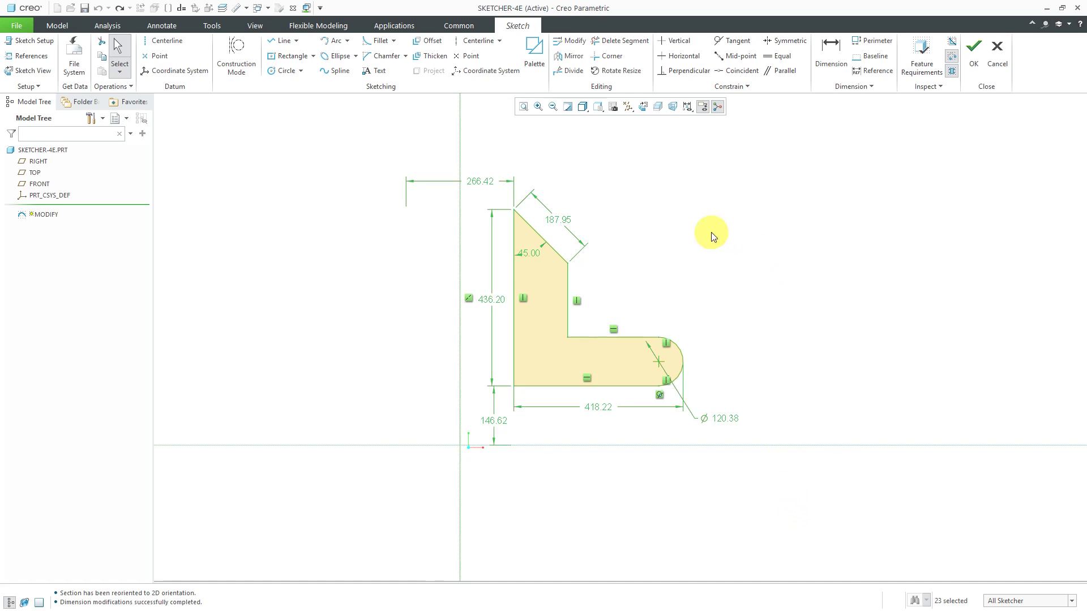
click(565, 42)
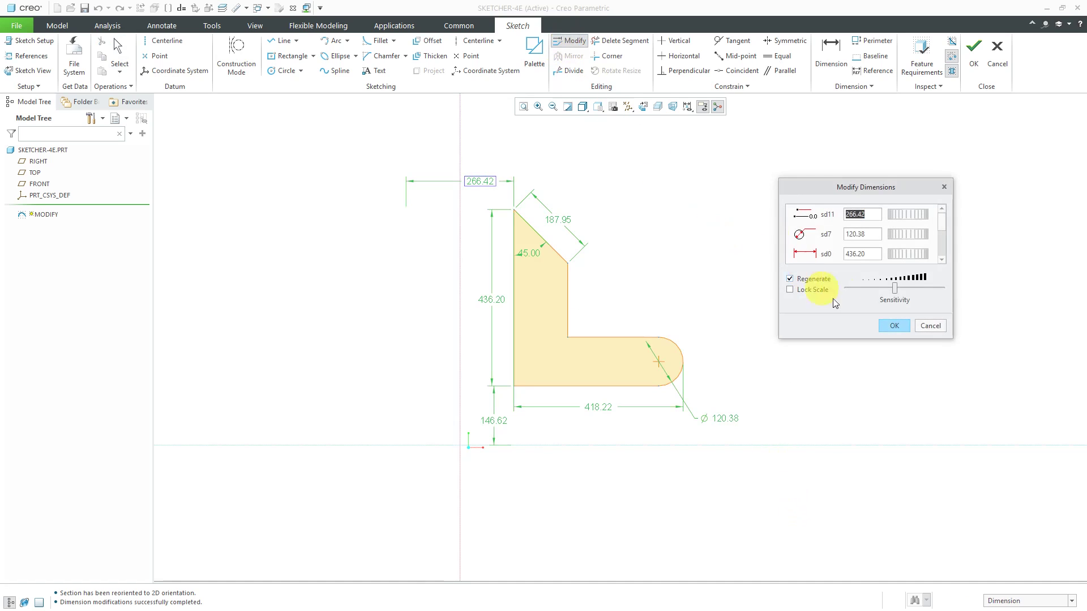
click(815, 280)
drag(847, 338, 857, 476)
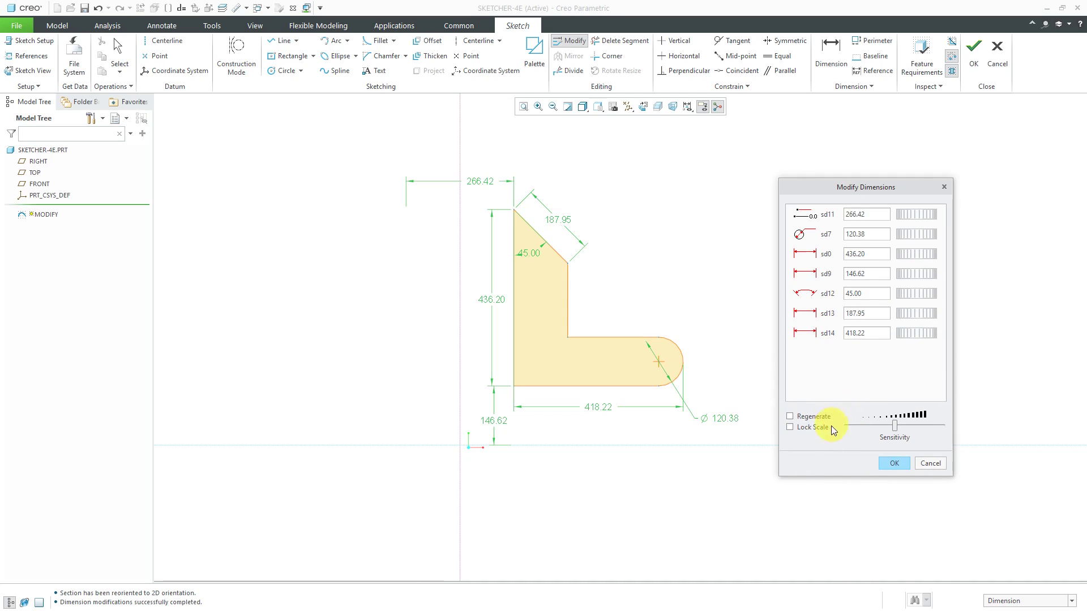
click(810, 427)
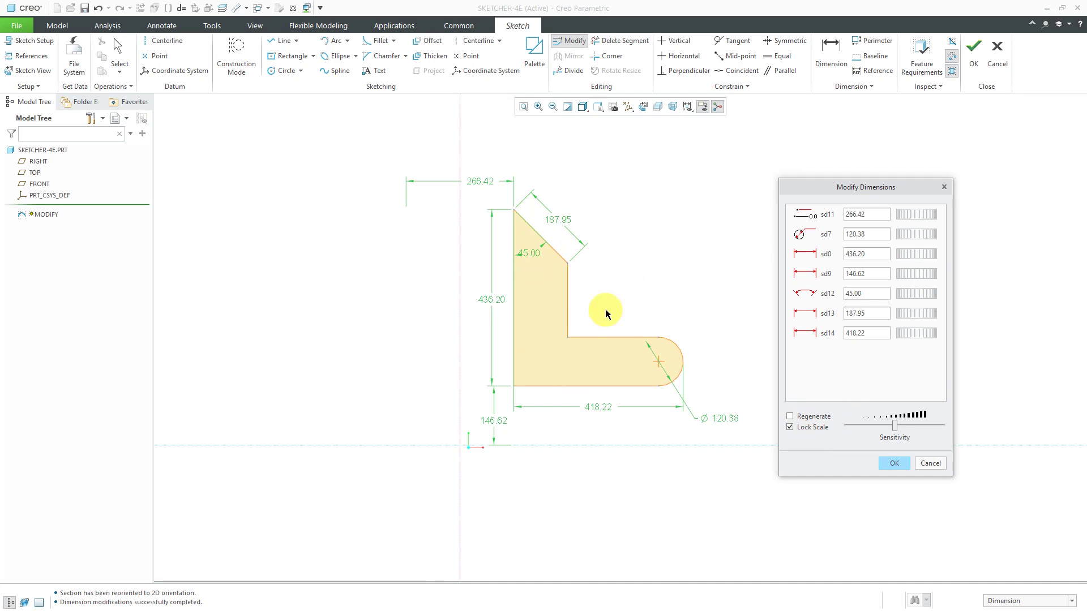
Set the long vertical edge's height to 20 so the other linear dimensions scale proportionally.
click(875, 255)
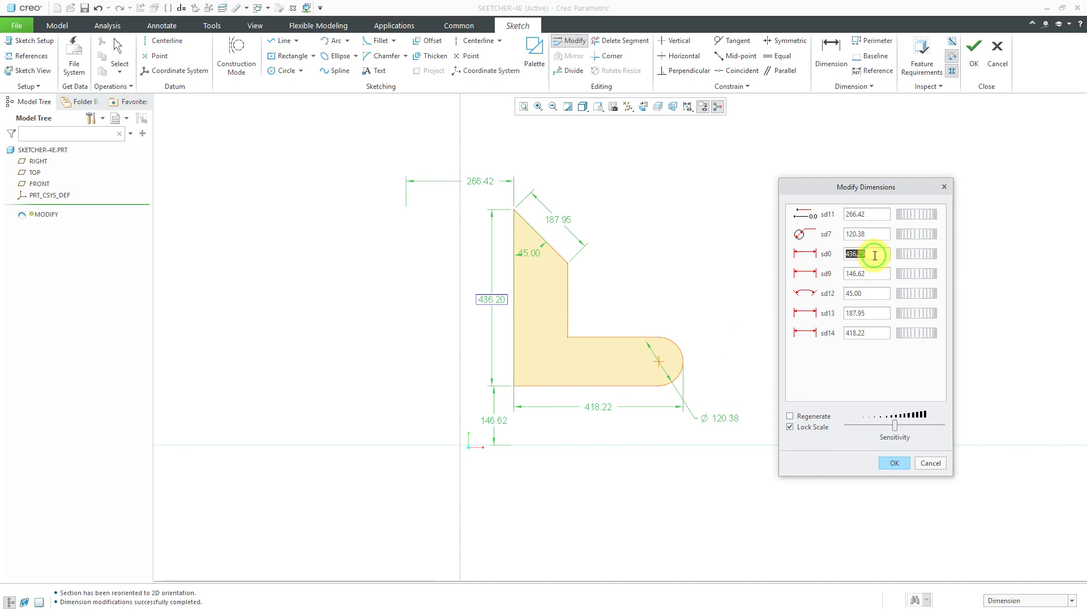
text(20)
key(Return)
scroll(563, 252, up, 2)
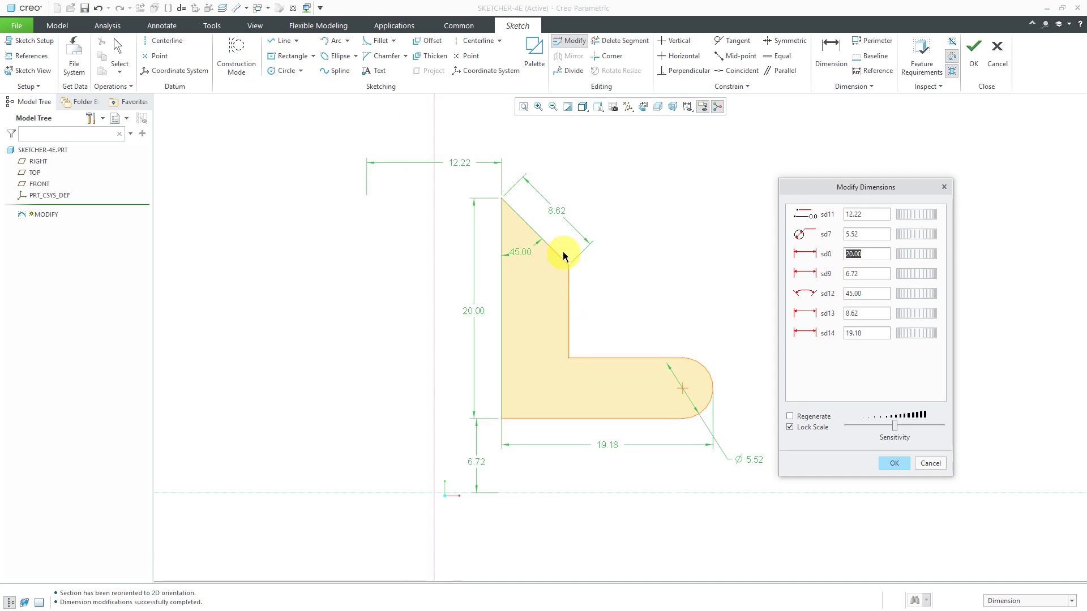
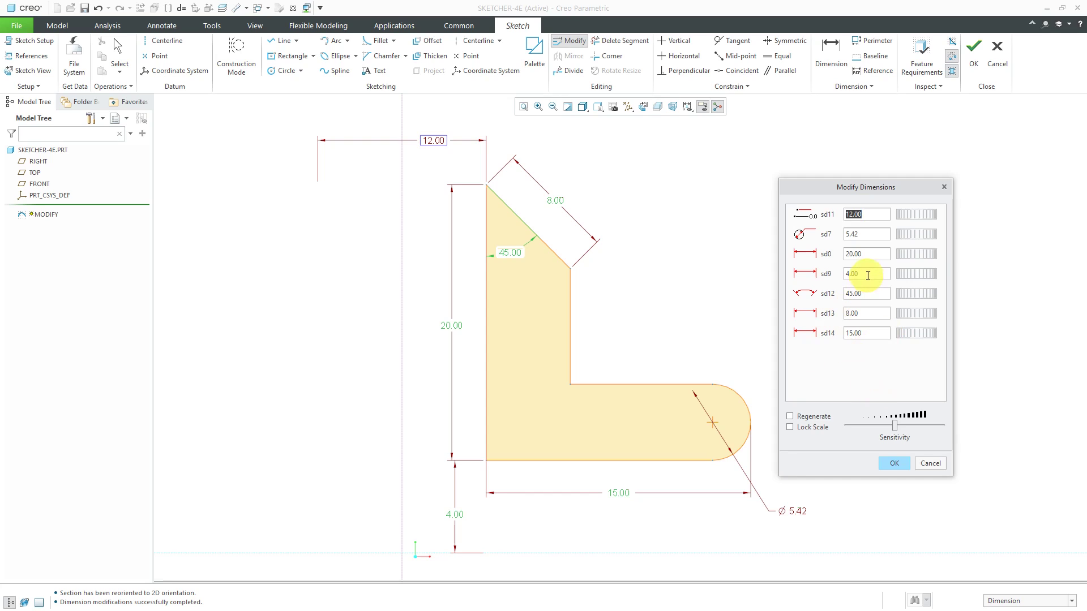
Set the rounded end's diameter to 5 and apply the modified dimensions to the sketch.
click(867, 234)
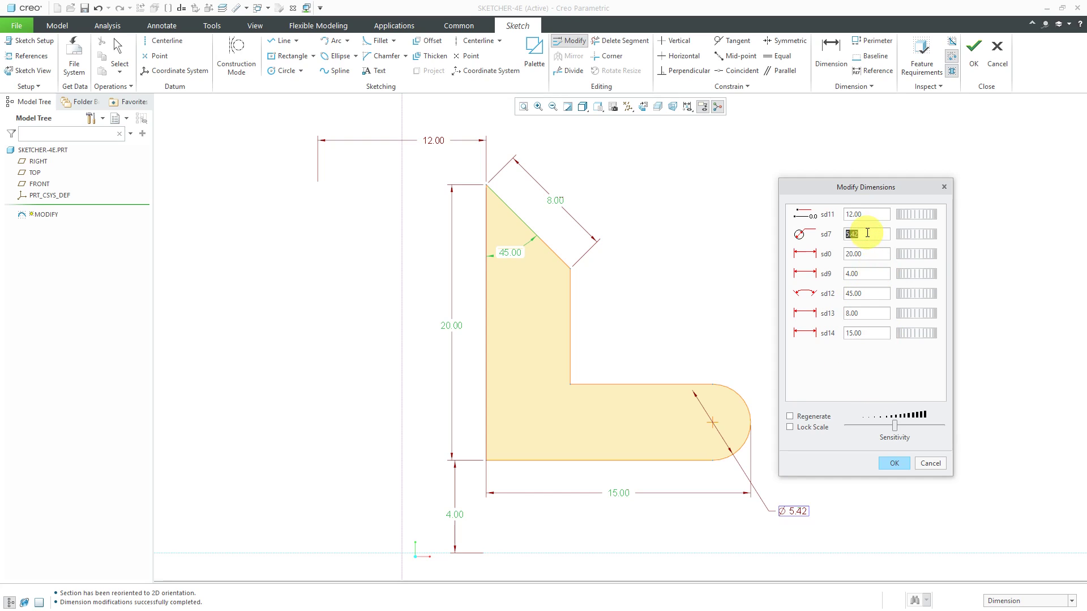
text(5)
key(Return)
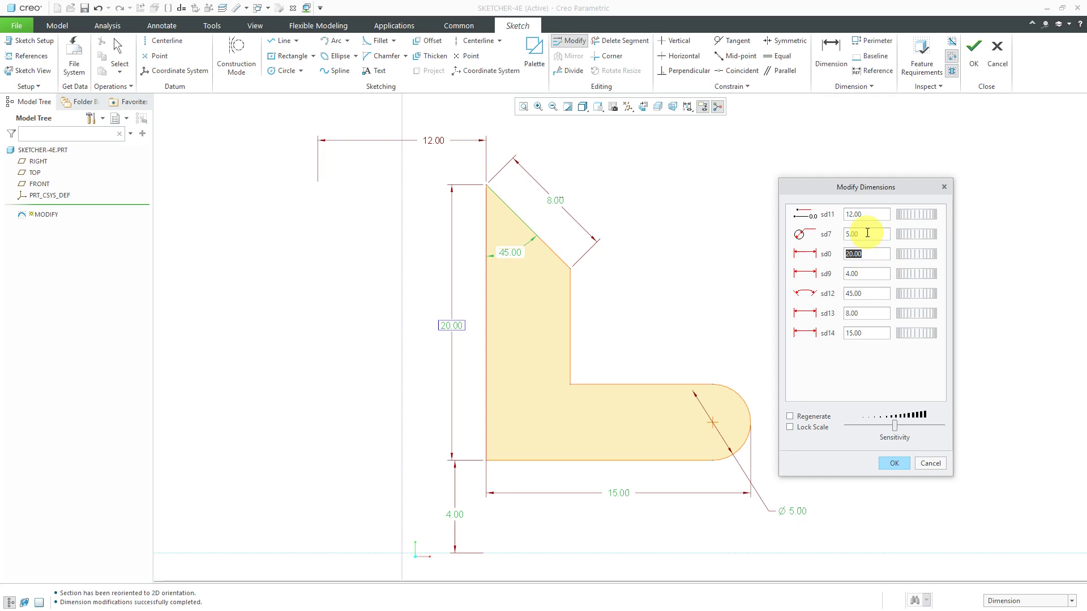
click(894, 463)
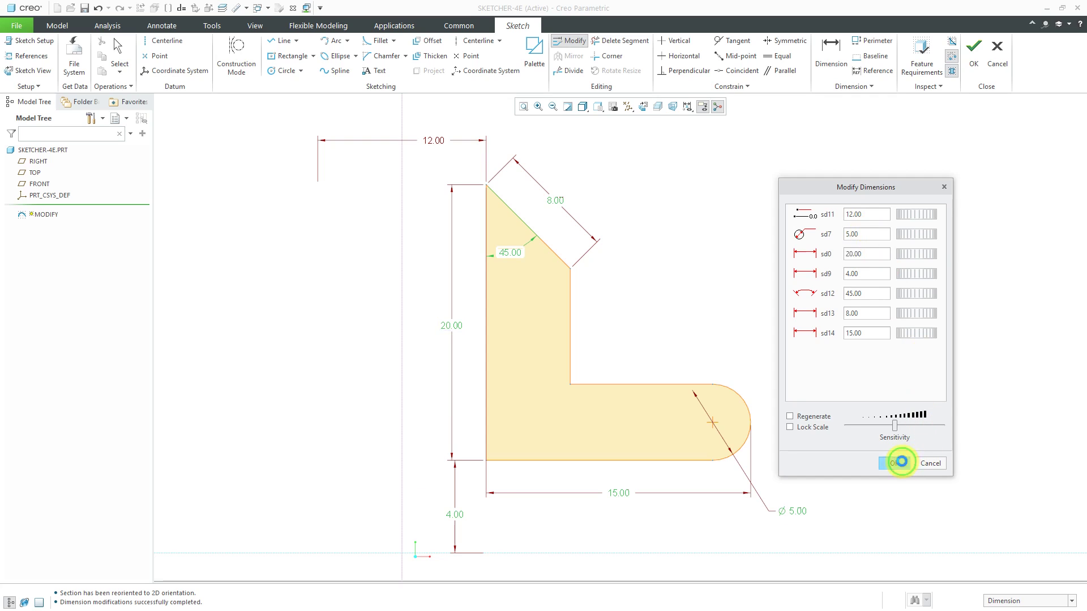
scroll(471, 488, up, 2)
scroll(481, 317, up, 4)
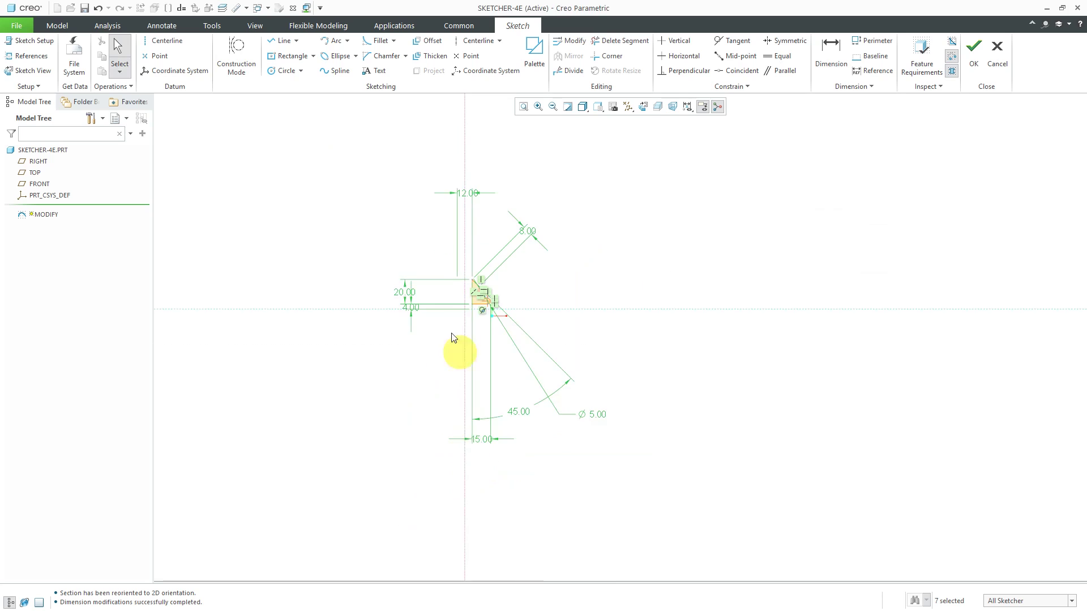
Move the 45° angle dimension and the 20 height dimension closer to the resized profile.
scroll(572, 289, up, 3)
scroll(555, 324, down, 2)
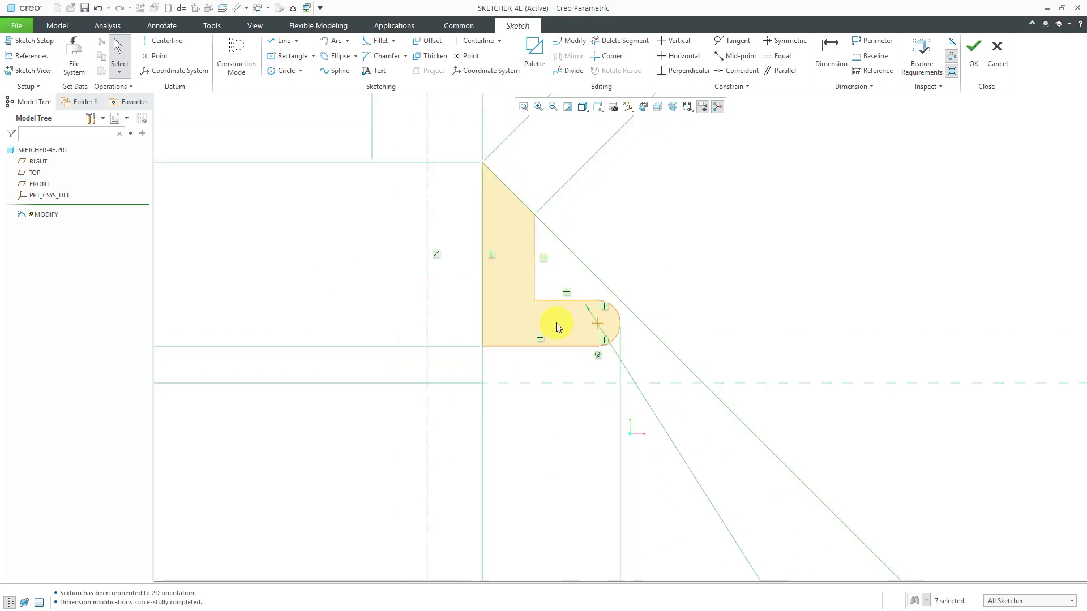
click(611, 316)
scroll(612, 315, down, 2)
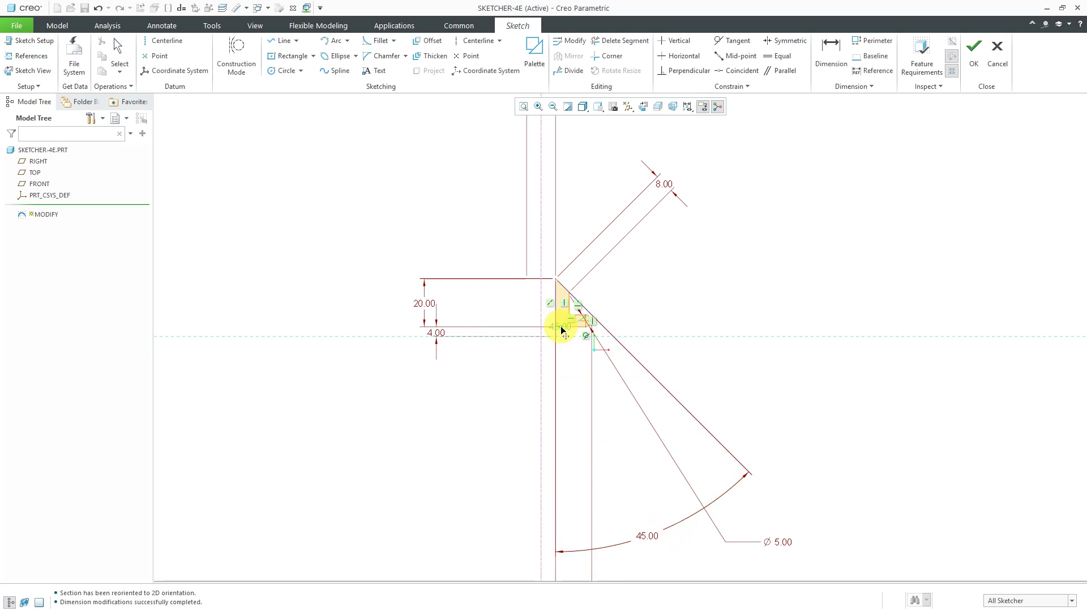
drag(563, 311, 562, 311)
drag(431, 303, 531, 301)
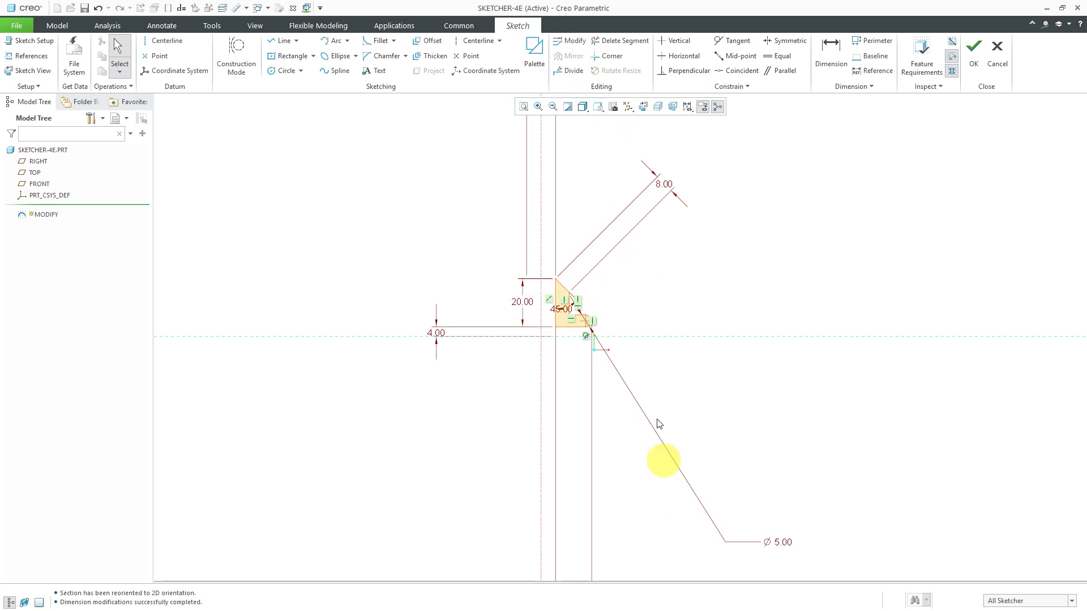
Reposition the 15 width, 5 diameter and 12 dimensions close to the profile.
scroll(634, 340, up, 3)
click(606, 473)
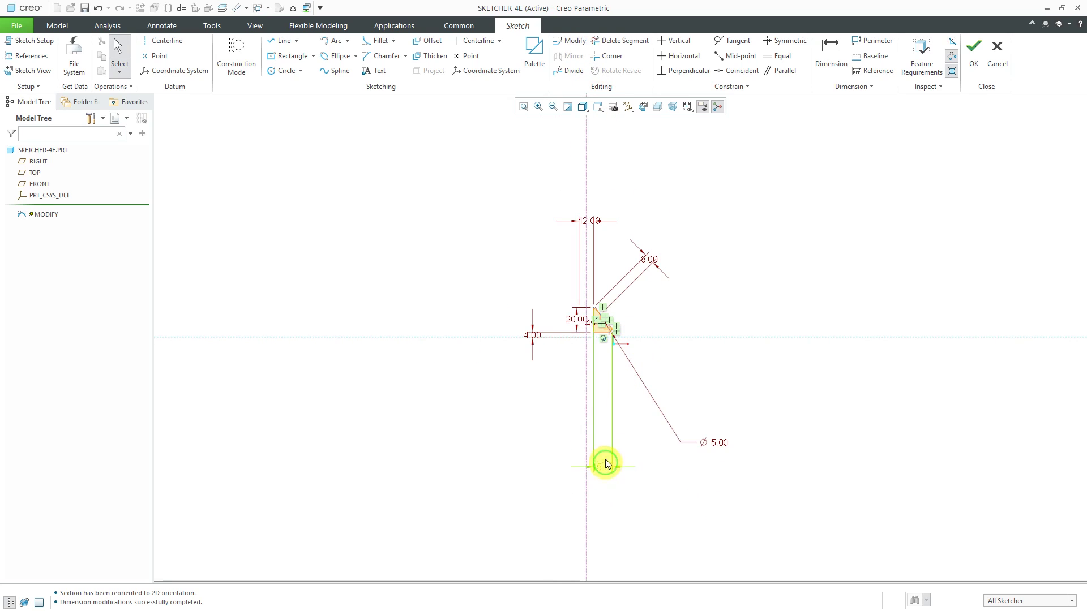
drag(605, 464, 600, 352)
scroll(600, 351, down, 3)
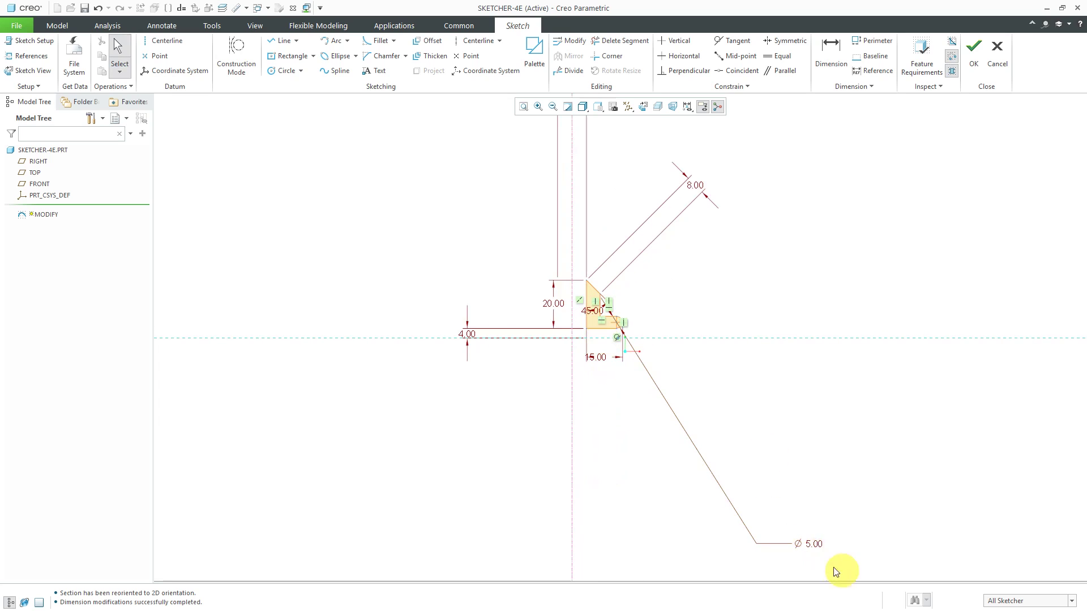
mouse_move(813, 546)
mouse_down()
mouse_move(723, 332)
mouse_move(662, 301)
mouse_move(631, 300)
mouse_up()
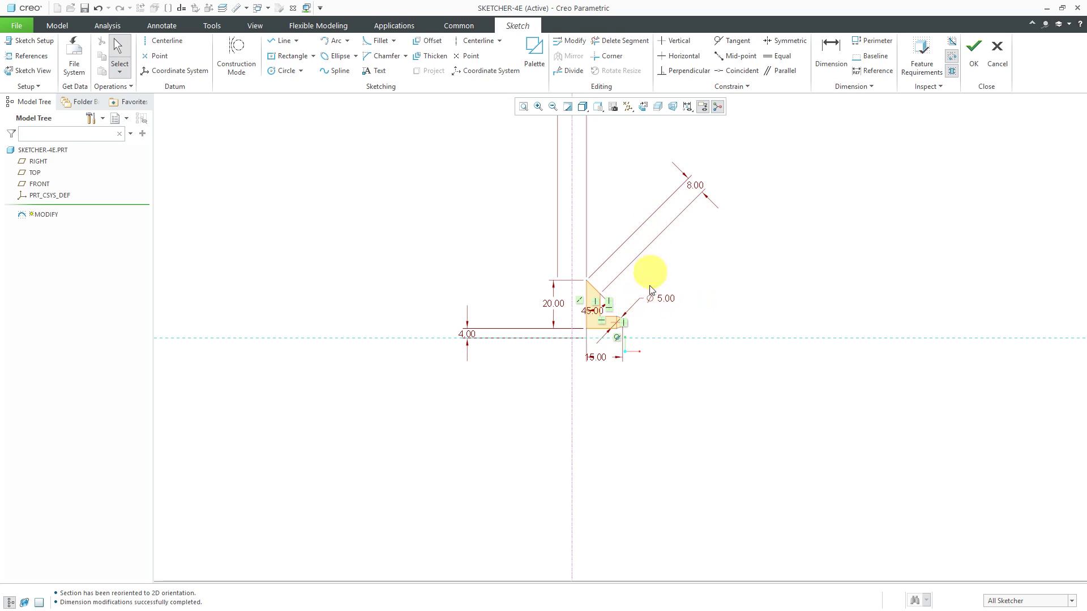
scroll(638, 304, up, 2)
drag(596, 154, 550, 267)
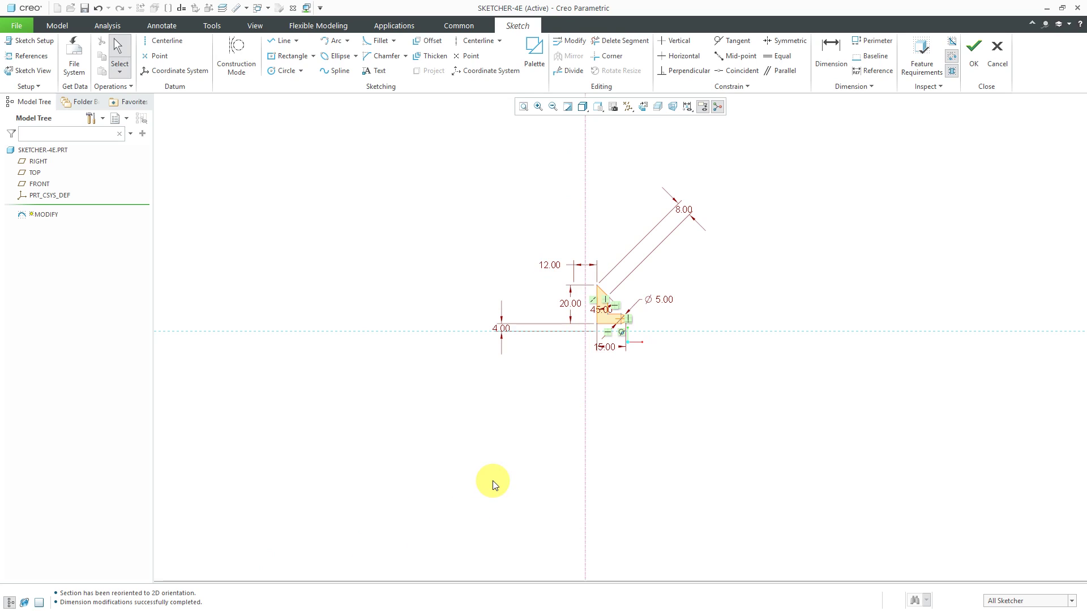
Accept the resized sketch and hide the MODIFY sketch.
scroll(612, 303, down, 4)
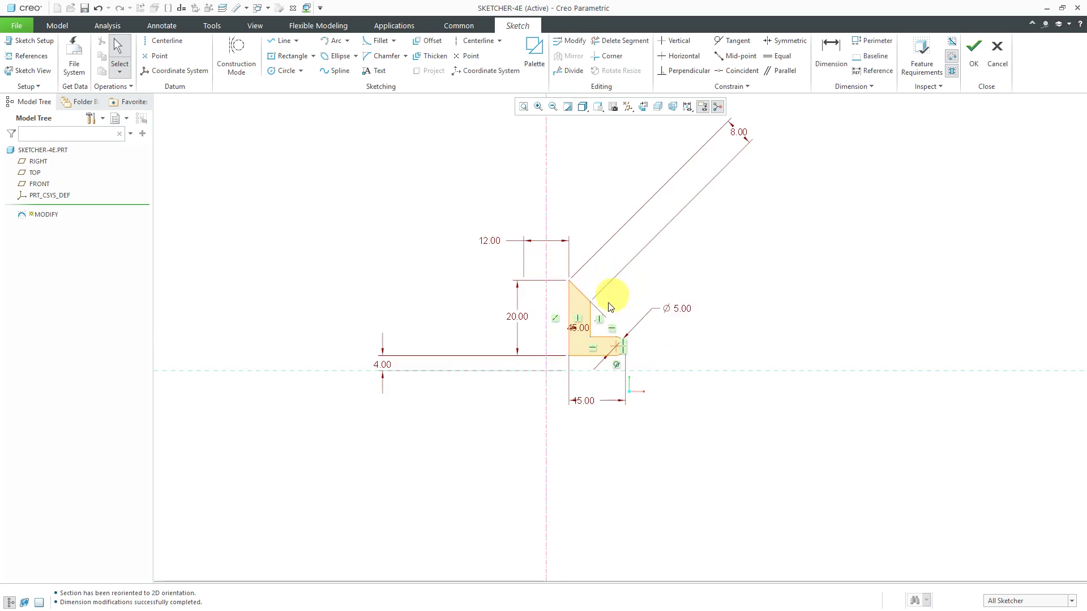
click(973, 66)
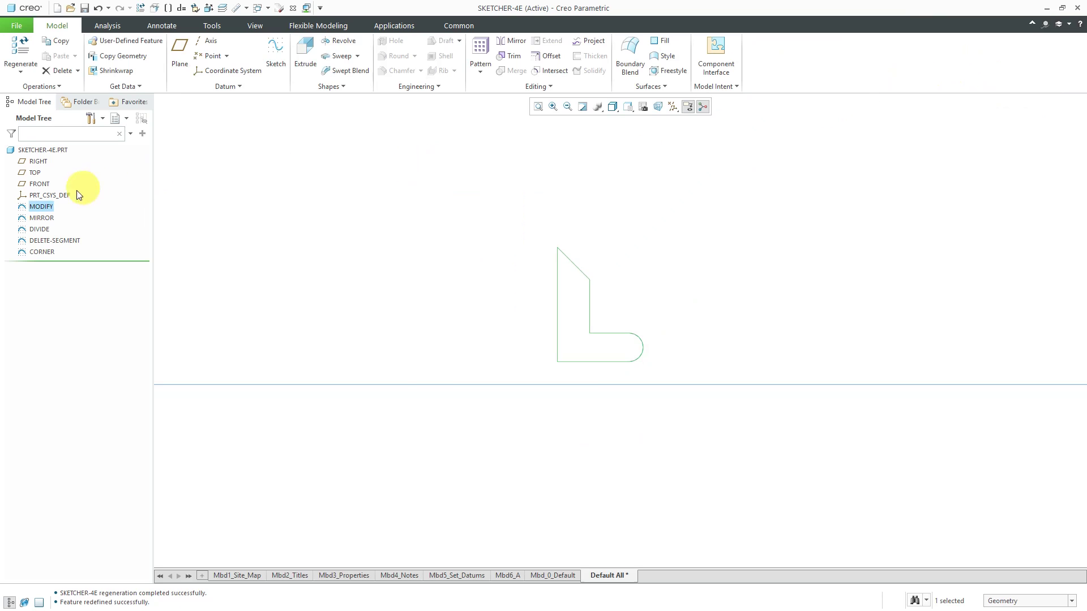
right_click(52, 209)
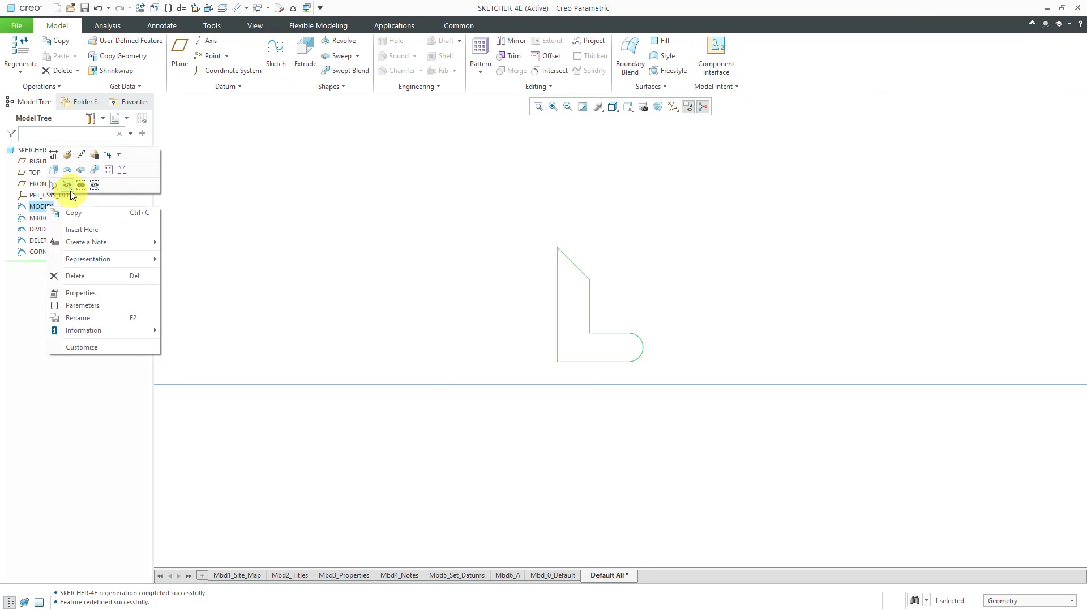
click(66, 185)
Open the MIRROR sketch containing the hexagon for editing.
click(47, 218)
scroll(611, 366, down, 6)
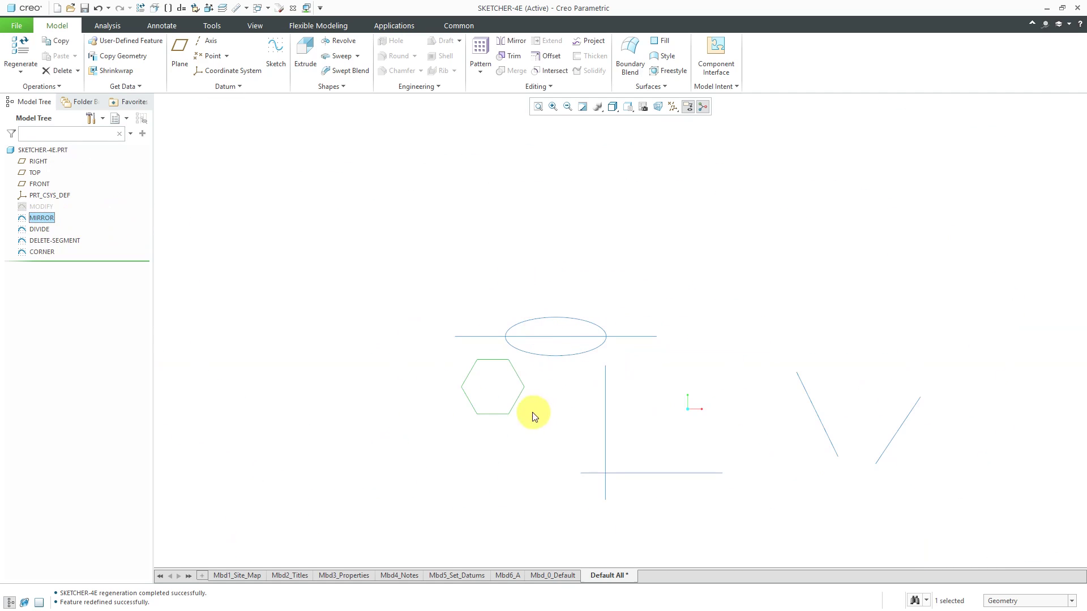
right_click(240, 244)
click(263, 194)
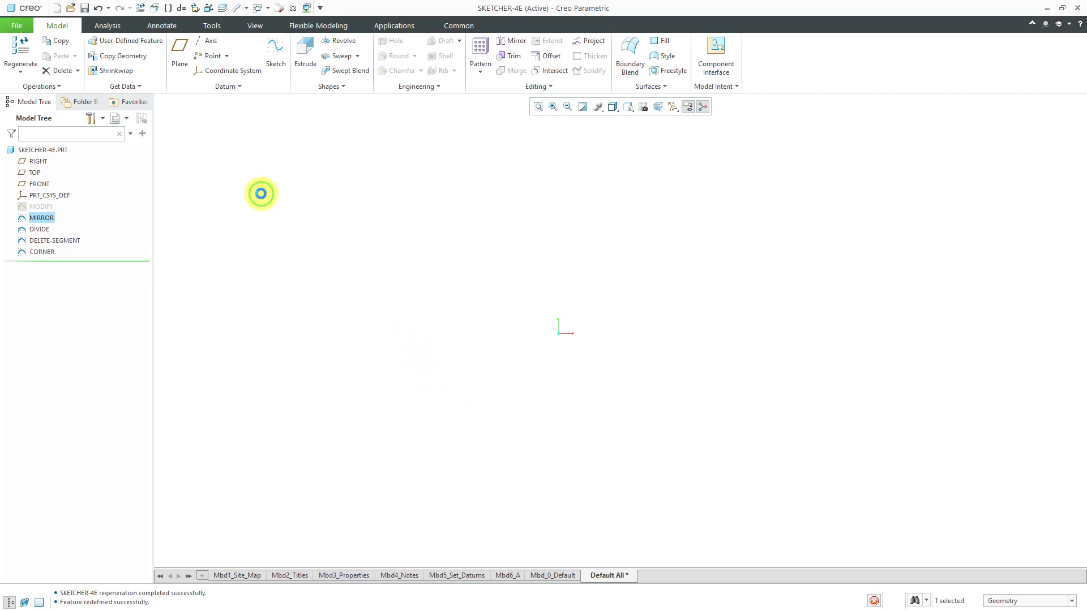
scroll(429, 433, down, 3)
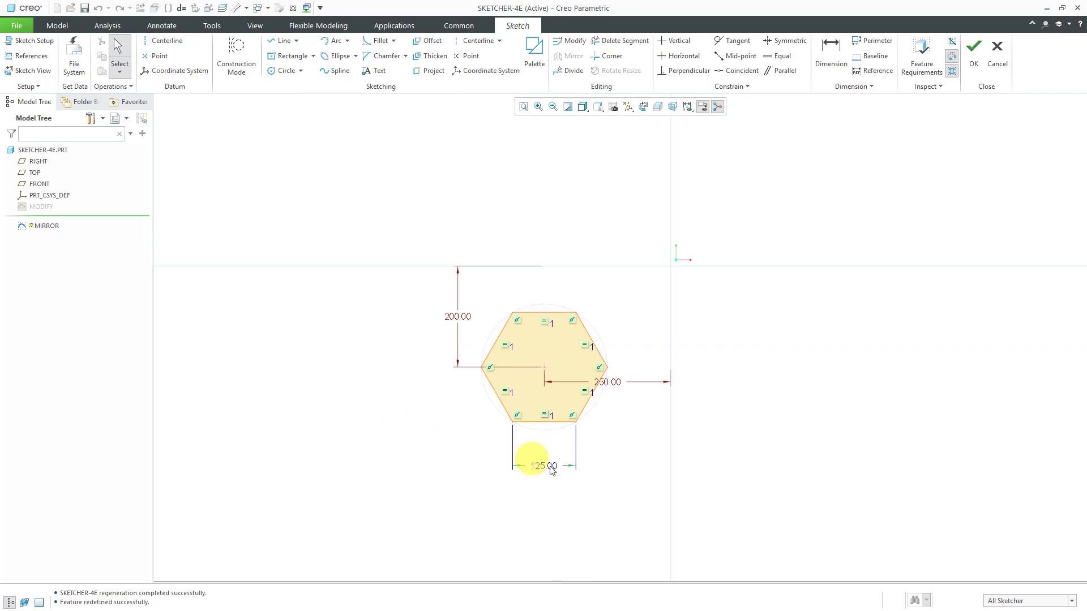
scroll(437, 358, up, 2)
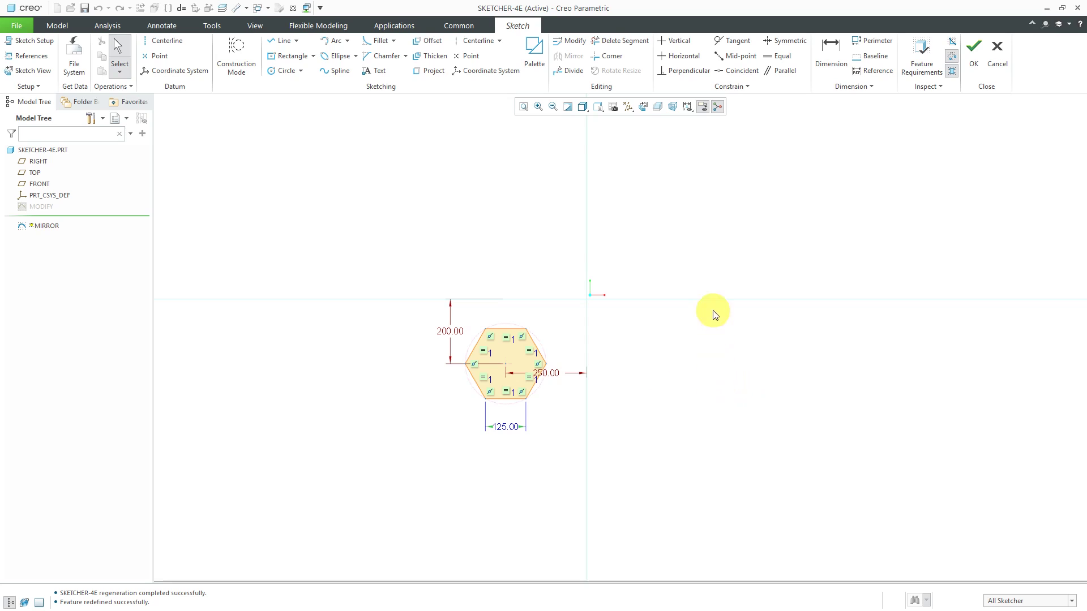
Sketch a vertical centerline about 260 from the vertical reference, on the side away from the hexagon.
click(485, 42)
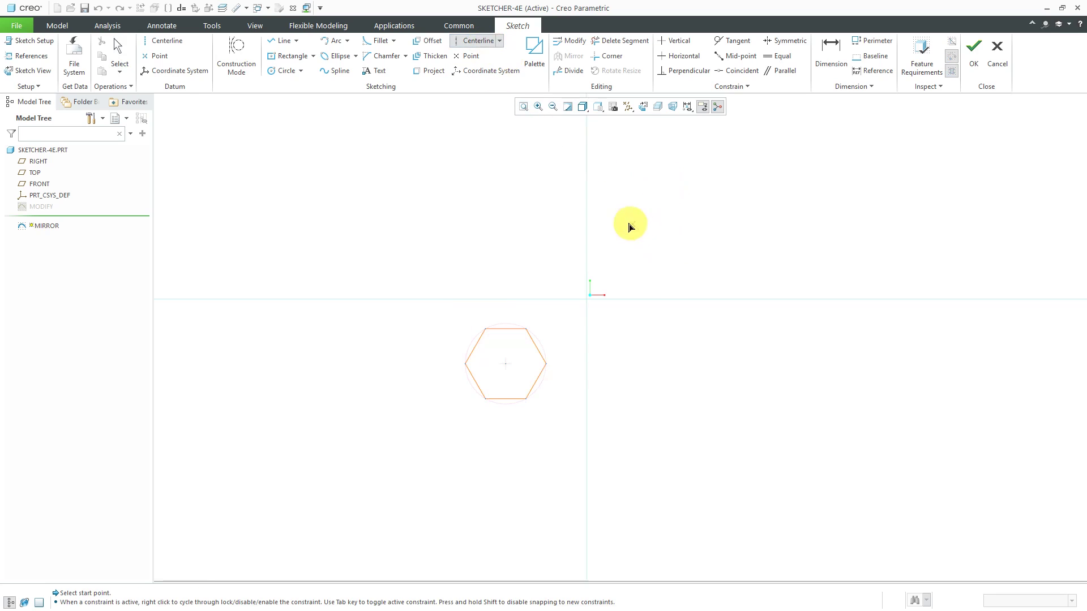
click(672, 300)
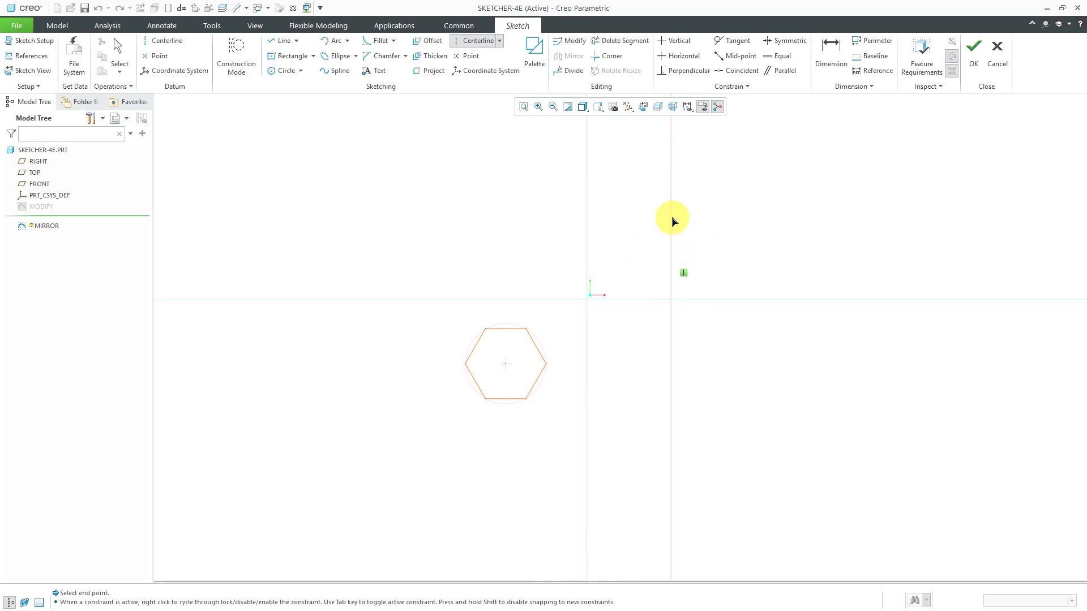
click(672, 221)
middle_click(744, 216)
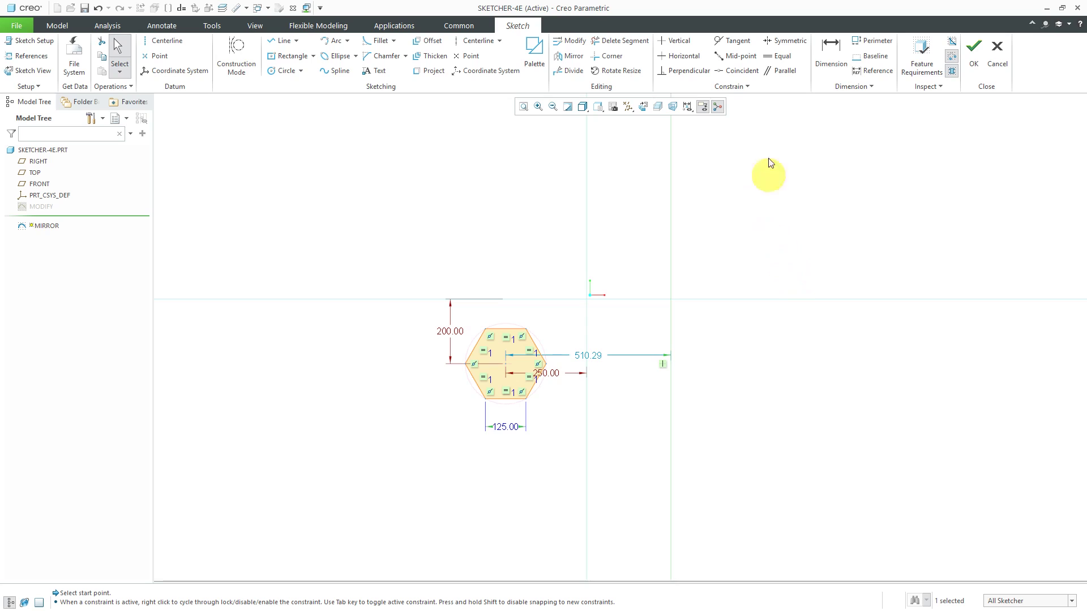
Dimension the new centerline from the vertical reference at 200.
click(831, 57)
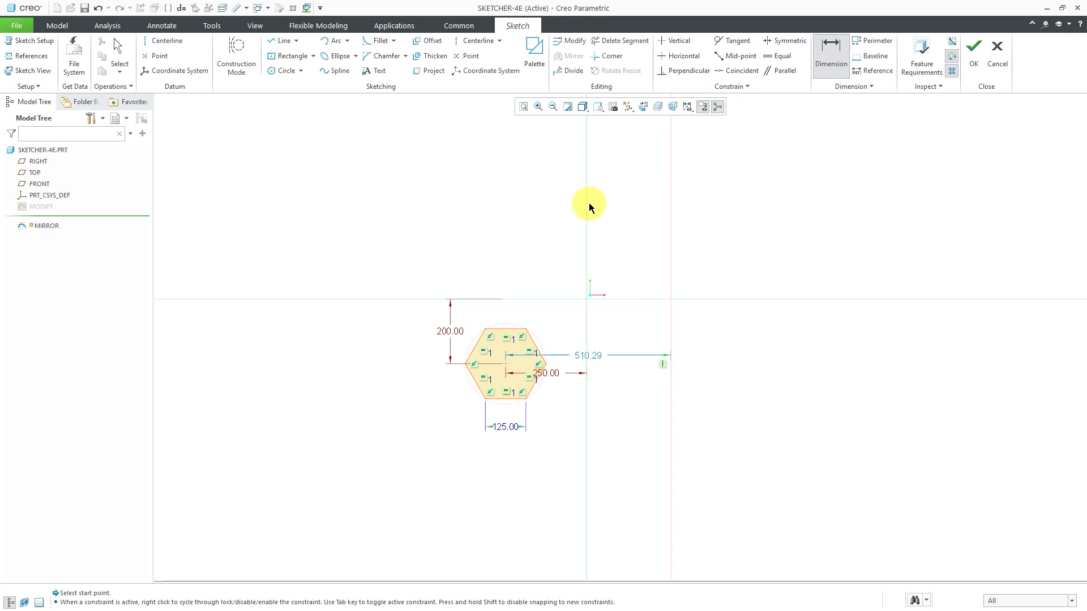
click(632, 215)
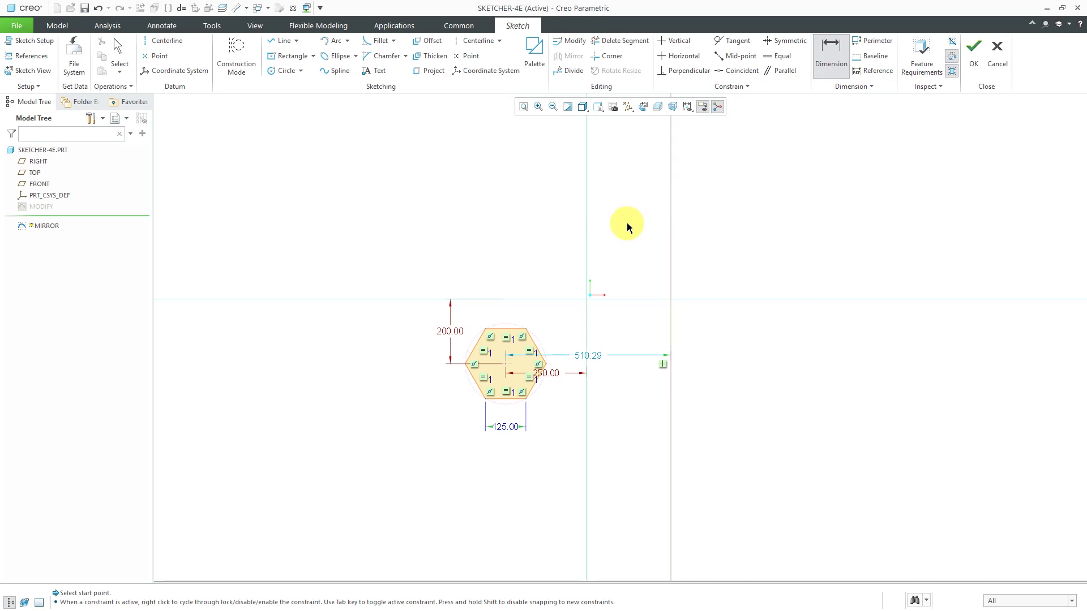
middle_click(627, 222)
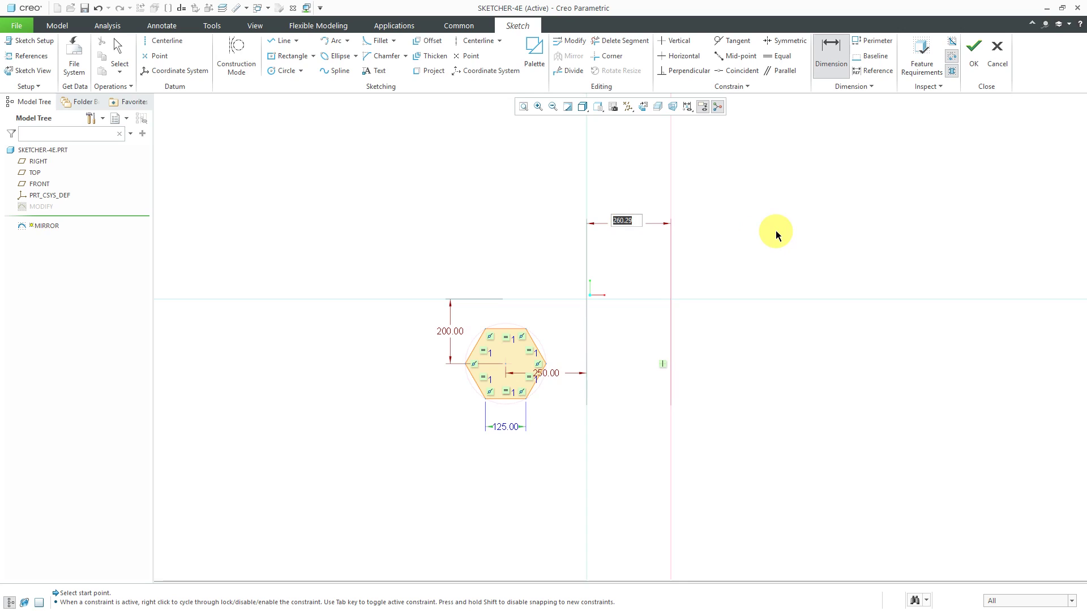
text(200)
key(Return)
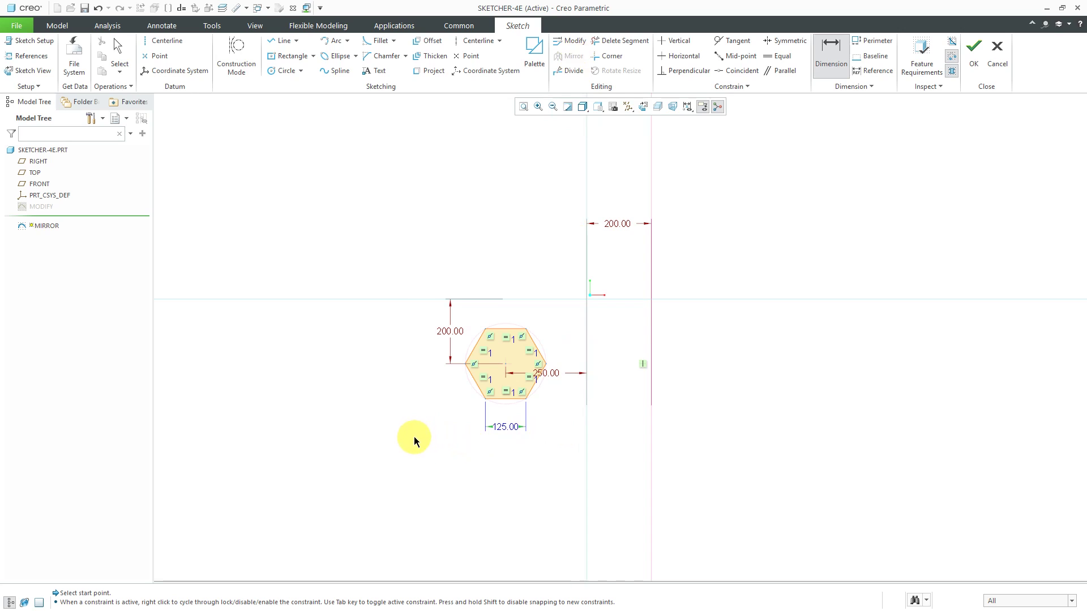
middle_click(429, 261)
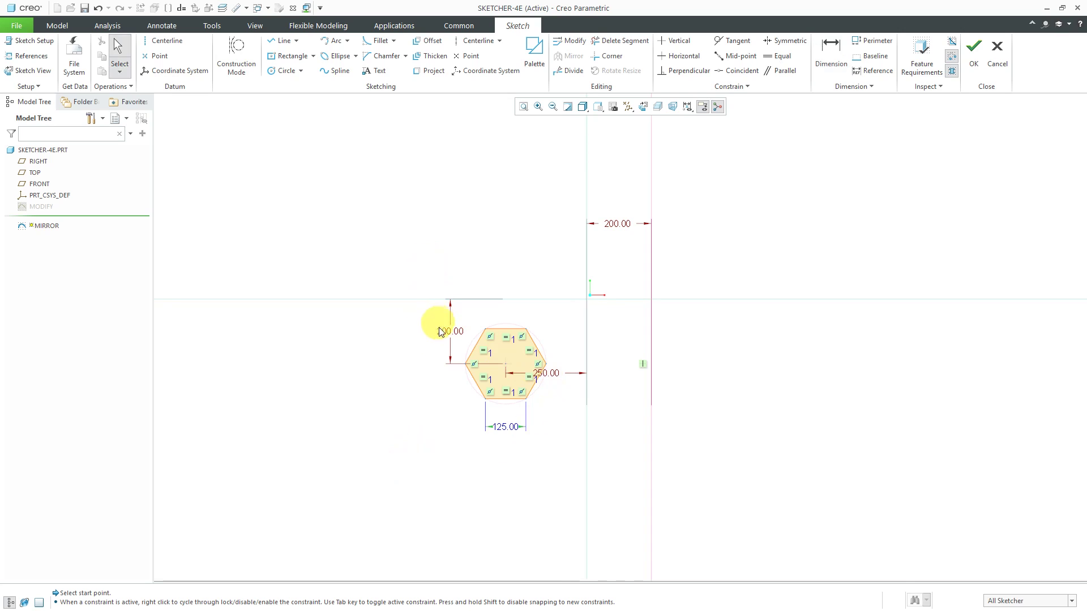
Mirror the whole hexagon with its construction circle across the new vertical centerline.
drag(569, 454, 570, 464)
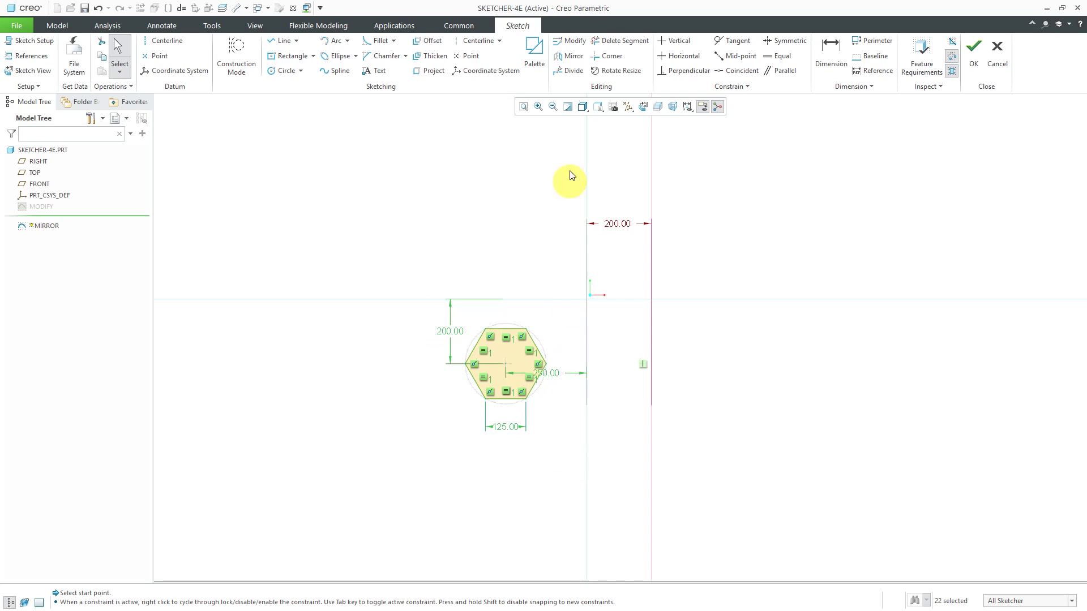
click(569, 58)
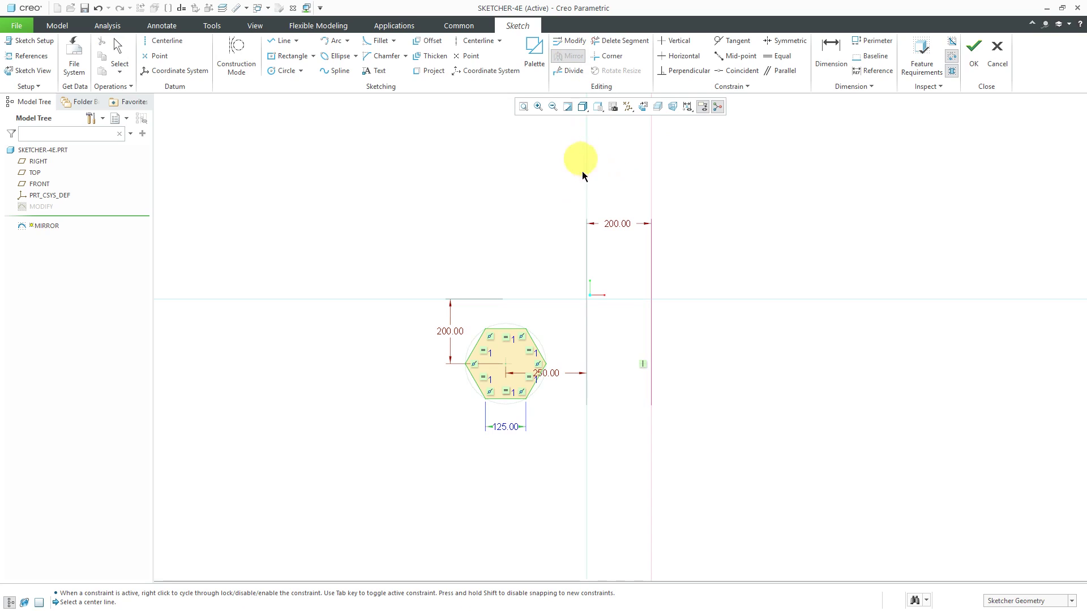
click(652, 161)
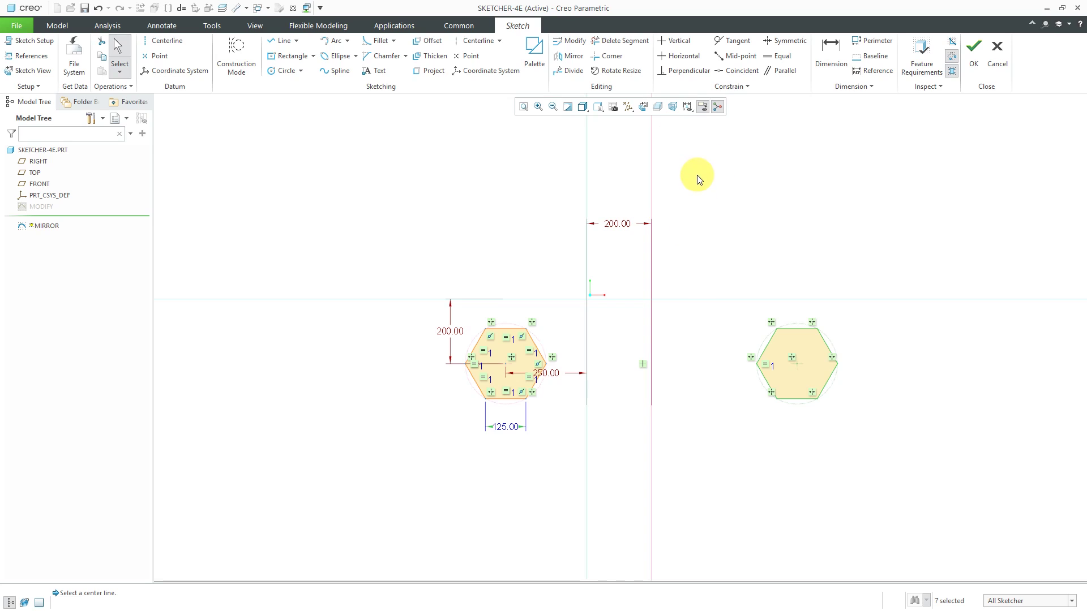
click(705, 221)
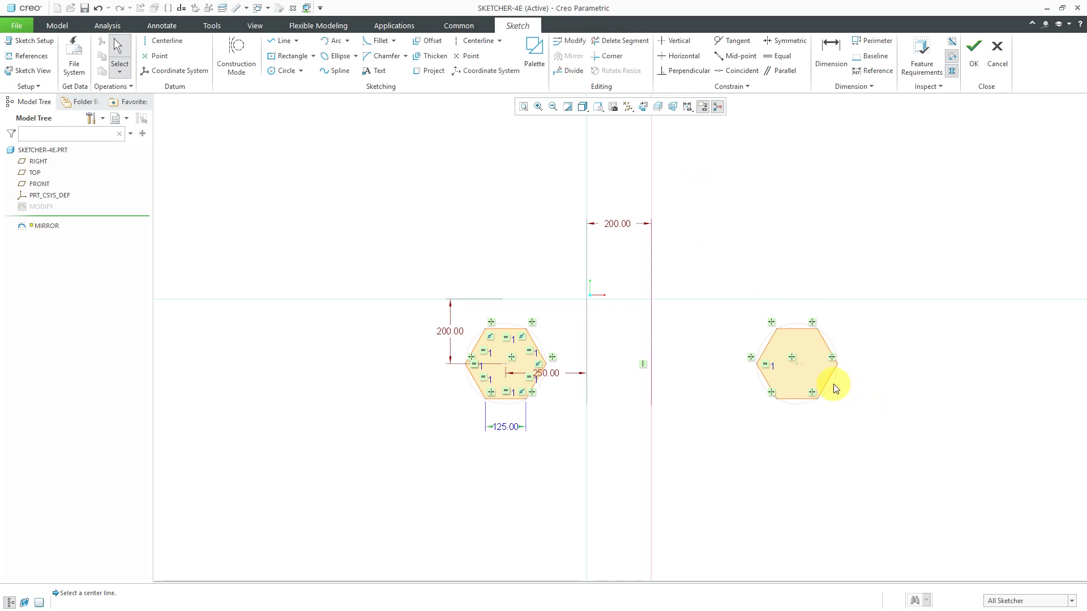
Set the original hexagon's side length to 100 and accept the MIRROR sketch.
scroll(820, 355, down, 2)
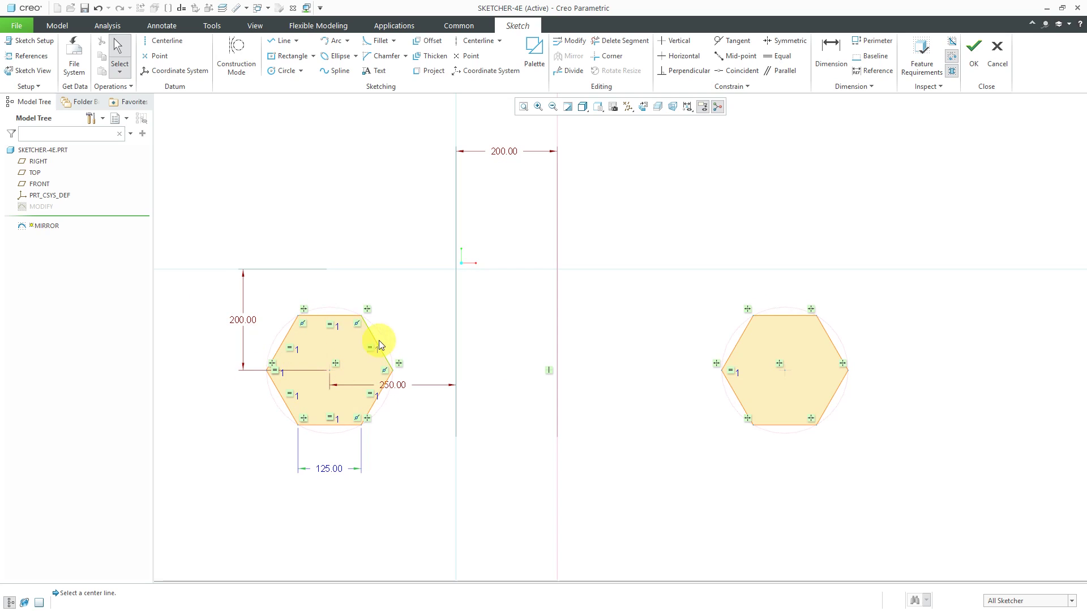
double_click(329, 470)
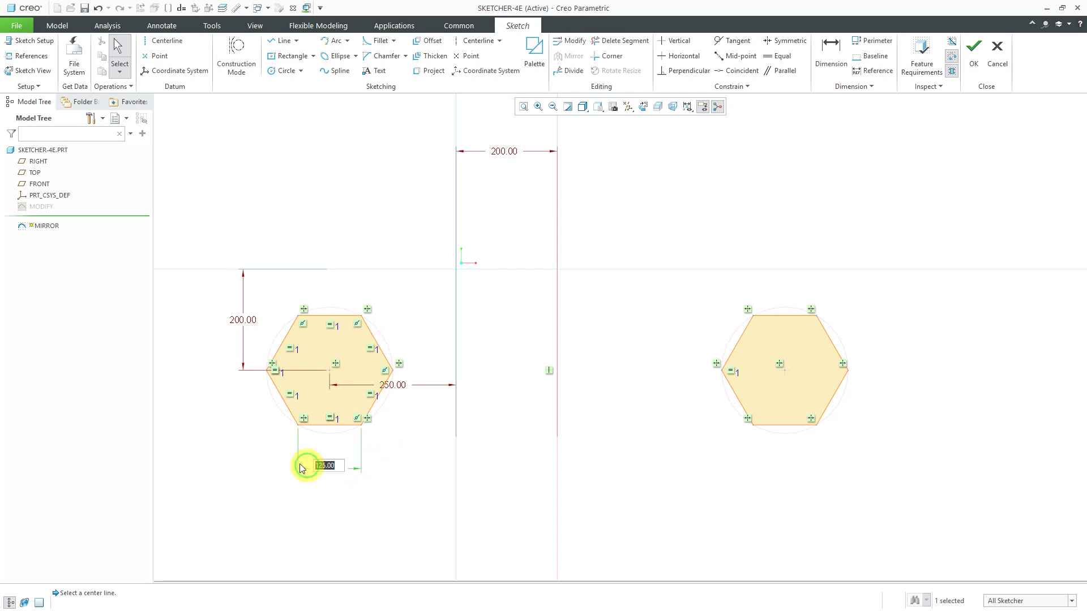
text(100)
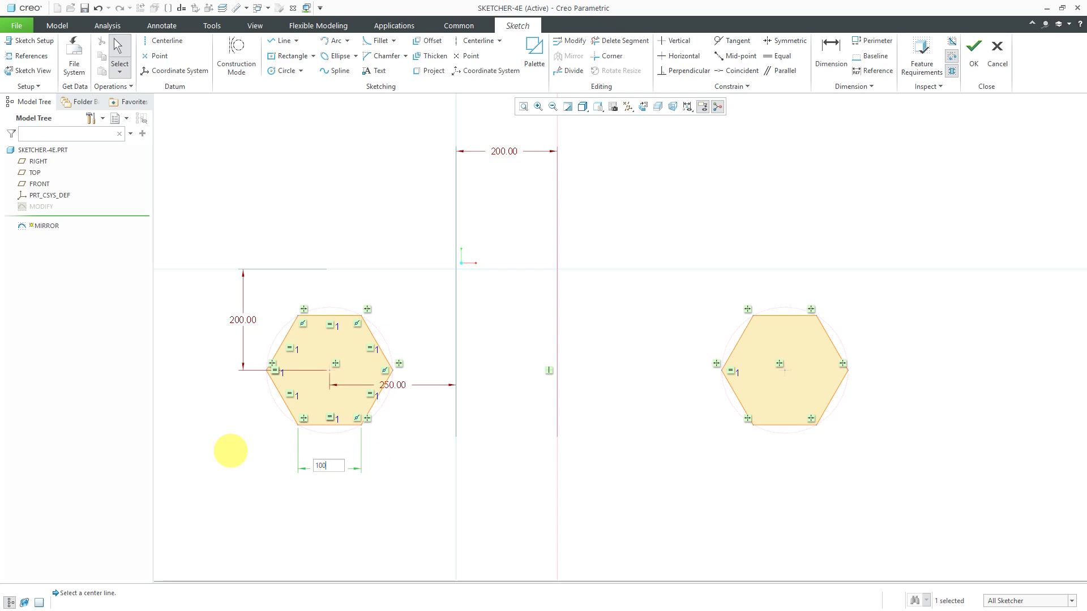
key(Return)
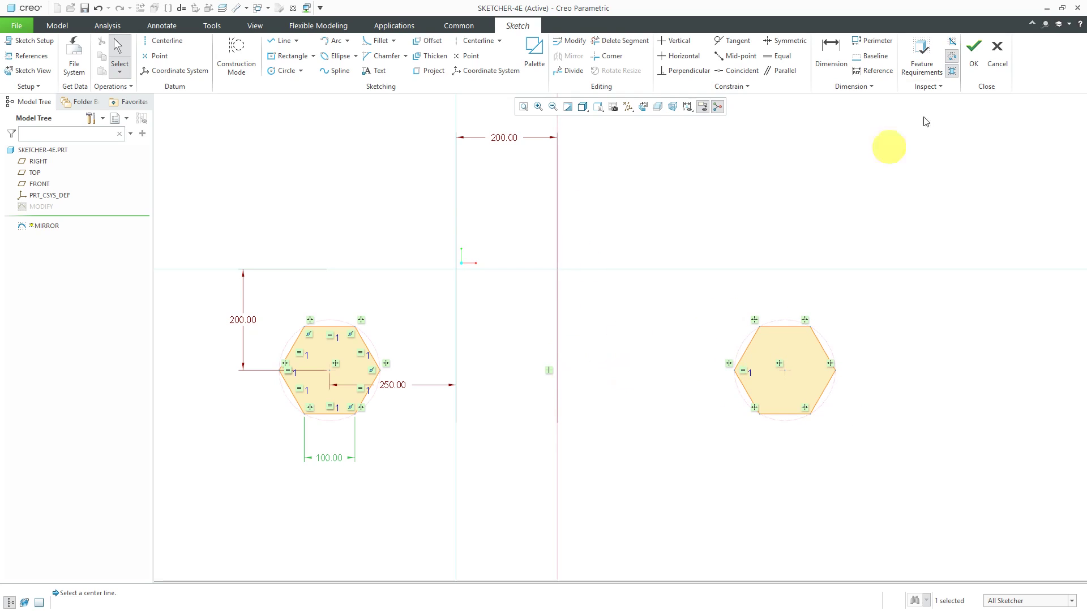
click(978, 56)
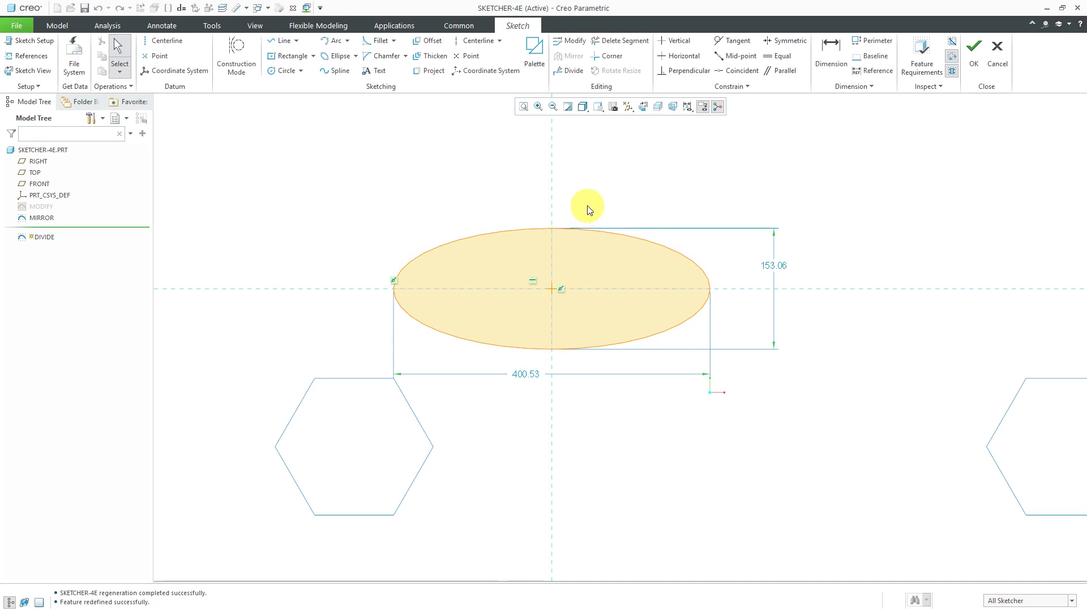
Sketch two inclined centerlines through the ellipse's center, at about 29° and 25° to the horizontal on opposite sides.
click(478, 40)
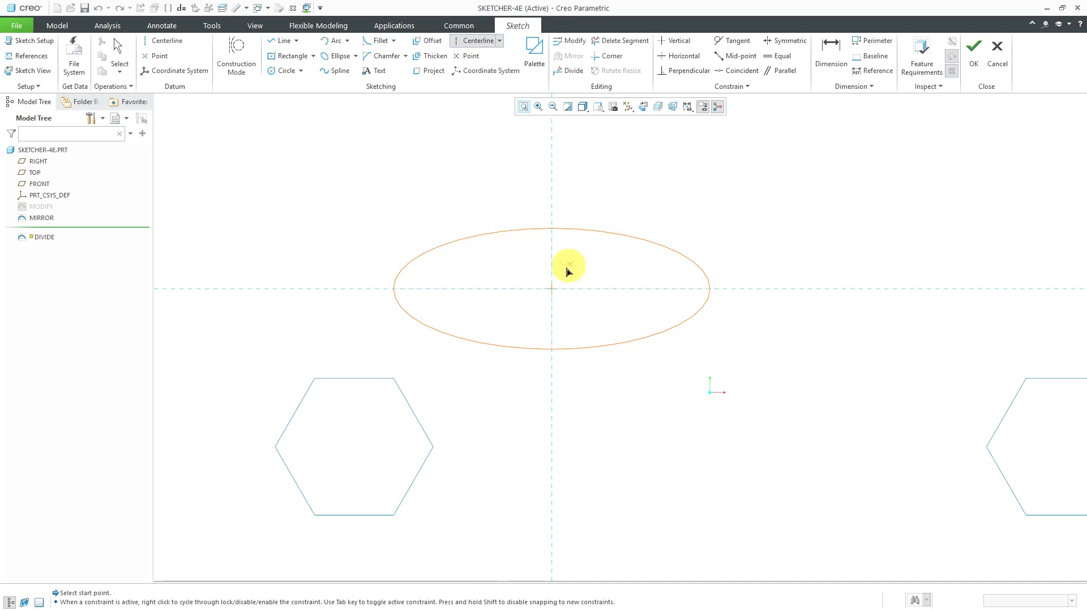
click(552, 289)
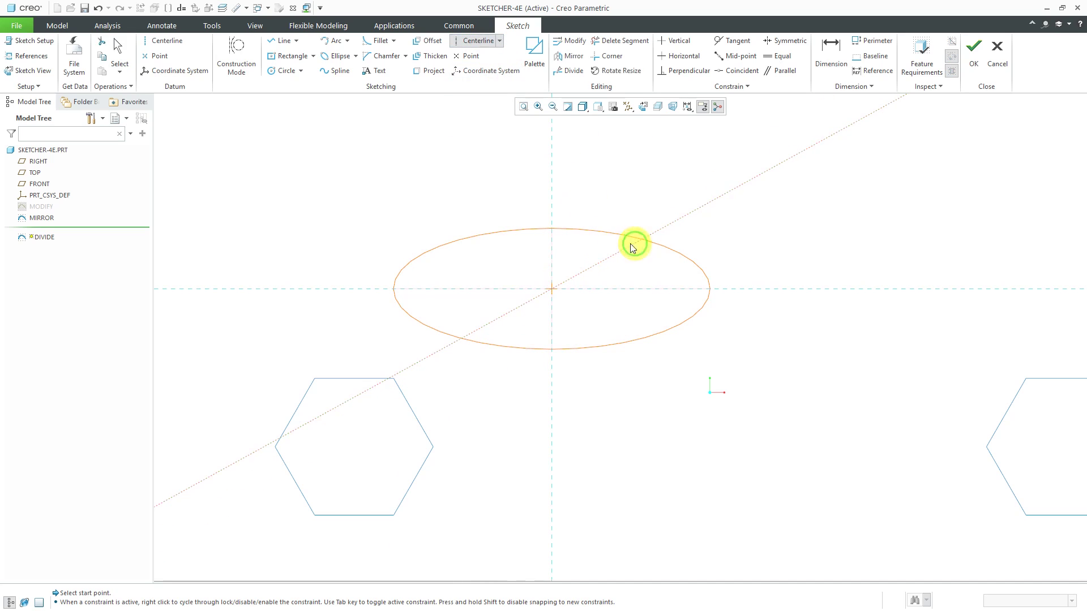
click(552, 289)
click(451, 246)
middle_click(770, 236)
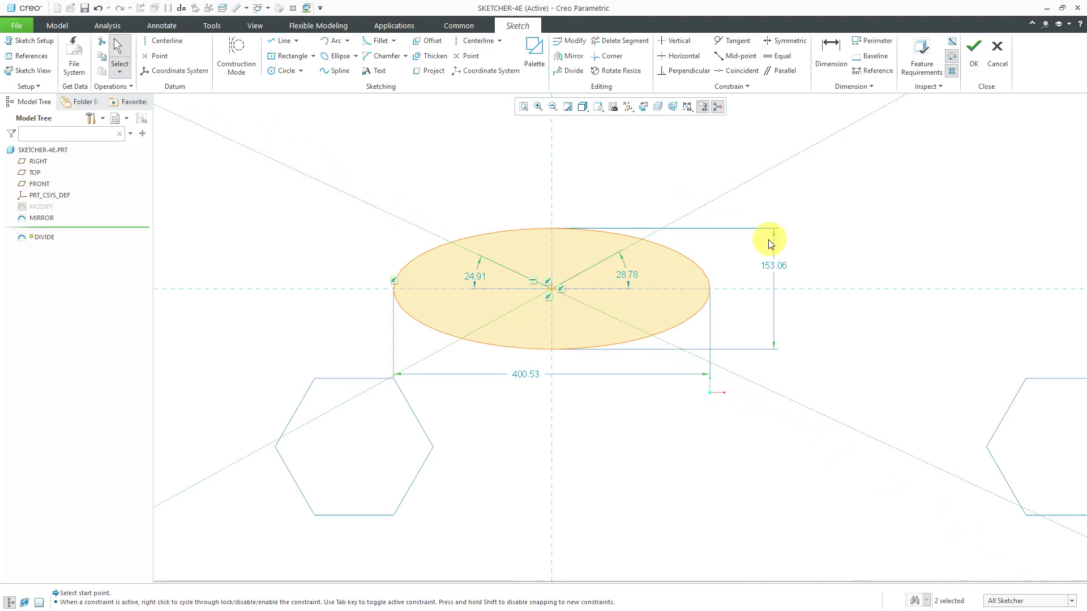
Set the angle of both inclined centerlines to 30° from the horizontal reference.
double_click(637, 276)
text(30)
key(Return)
double_click(476, 276)
text(30)
key(Return)
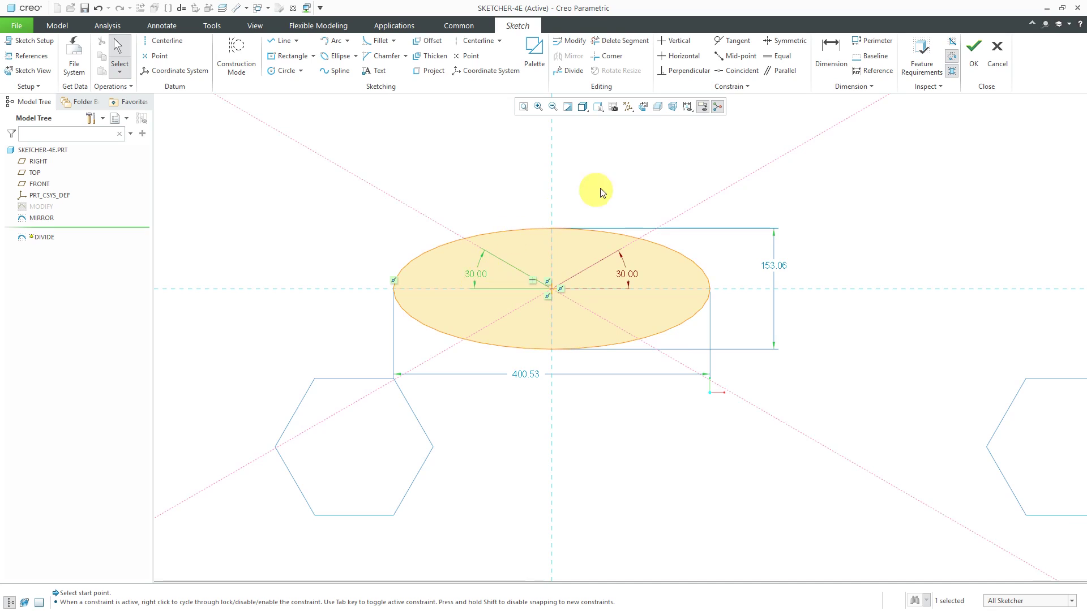
Divide the ellipse at its four intersections with the two inclined centerlines.
click(577, 74)
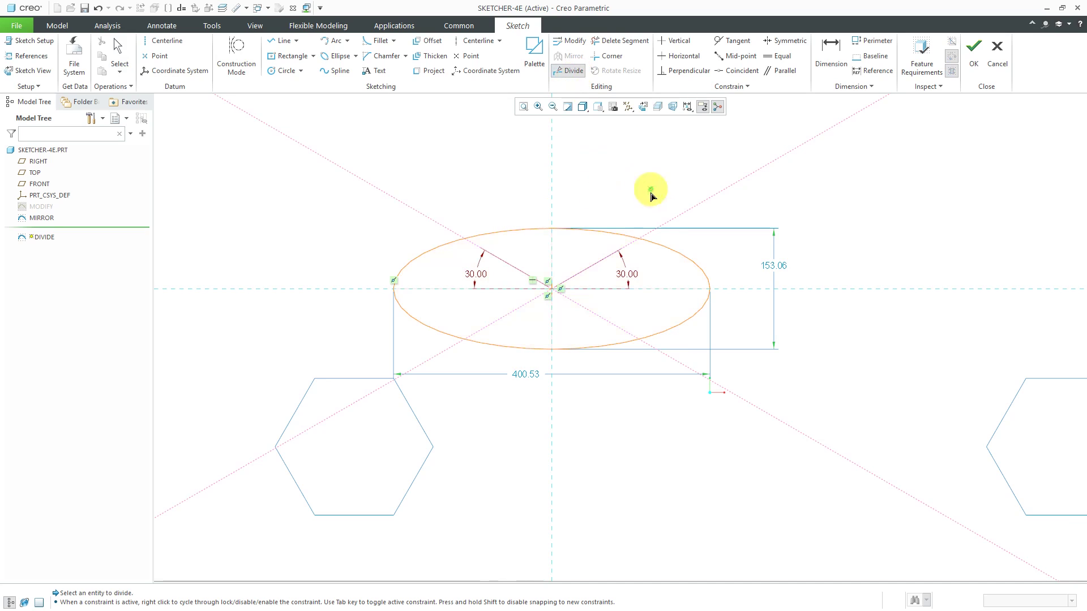
click(644, 246)
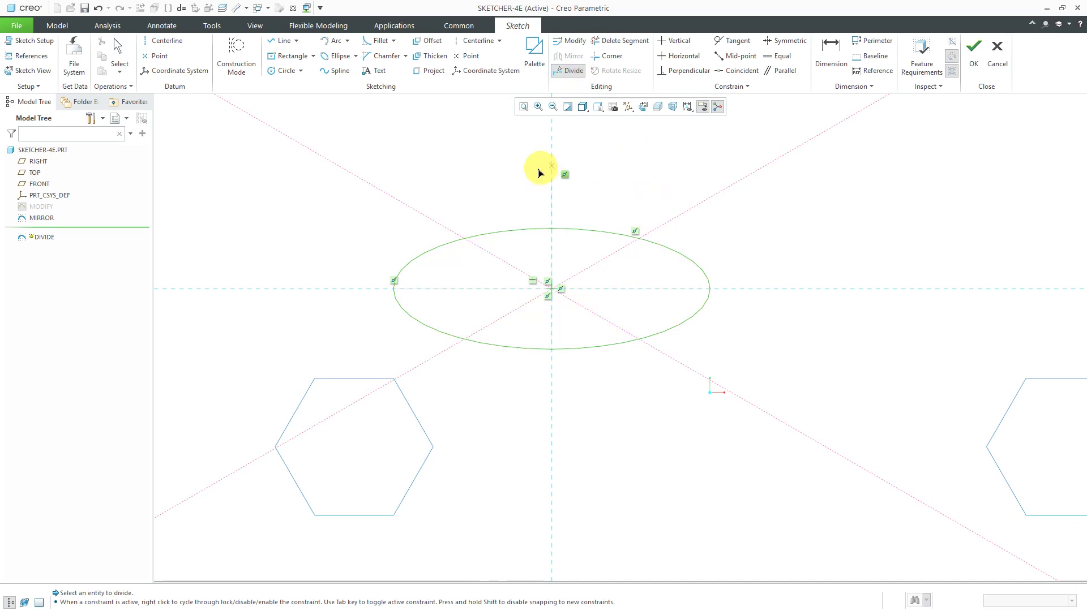
click(465, 239)
click(461, 333)
click(647, 341)
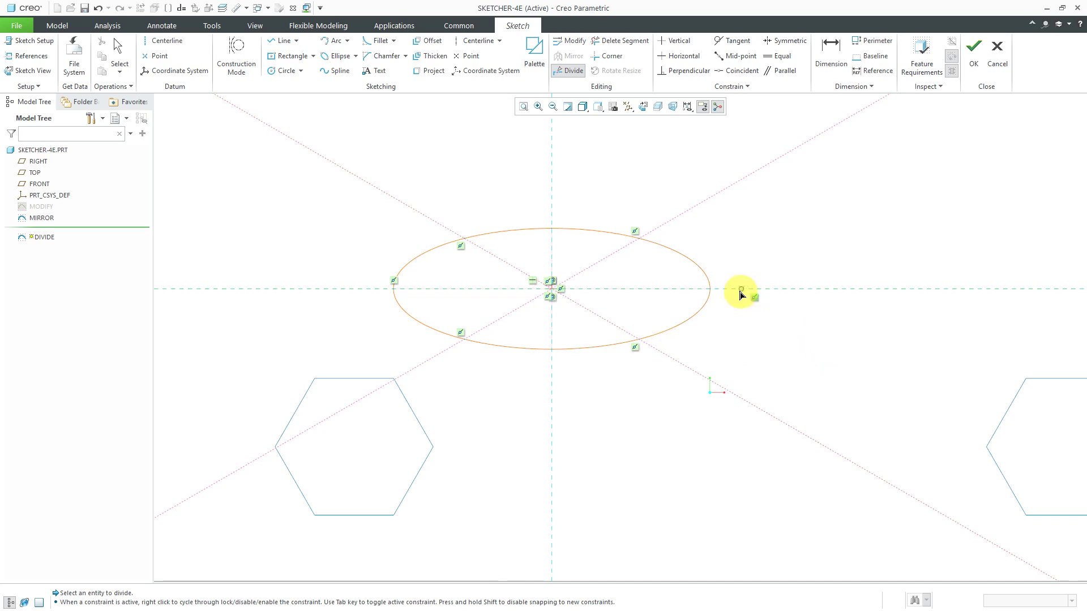
Divide the ellipse at its four crossings with the horizontal and vertical references.
click(715, 296)
click(395, 289)
click(553, 229)
click(554, 362)
middle_click(810, 272)
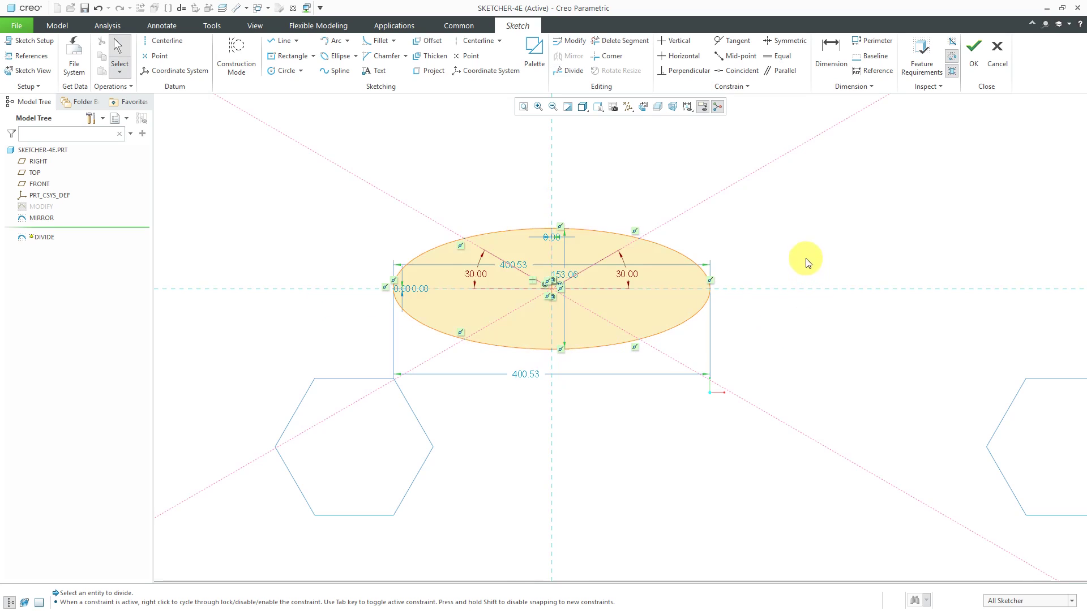
Move the ellipse's overlapping width dimension above the shape and turn off the sketch dimension display.
drag(528, 268, 525, 183)
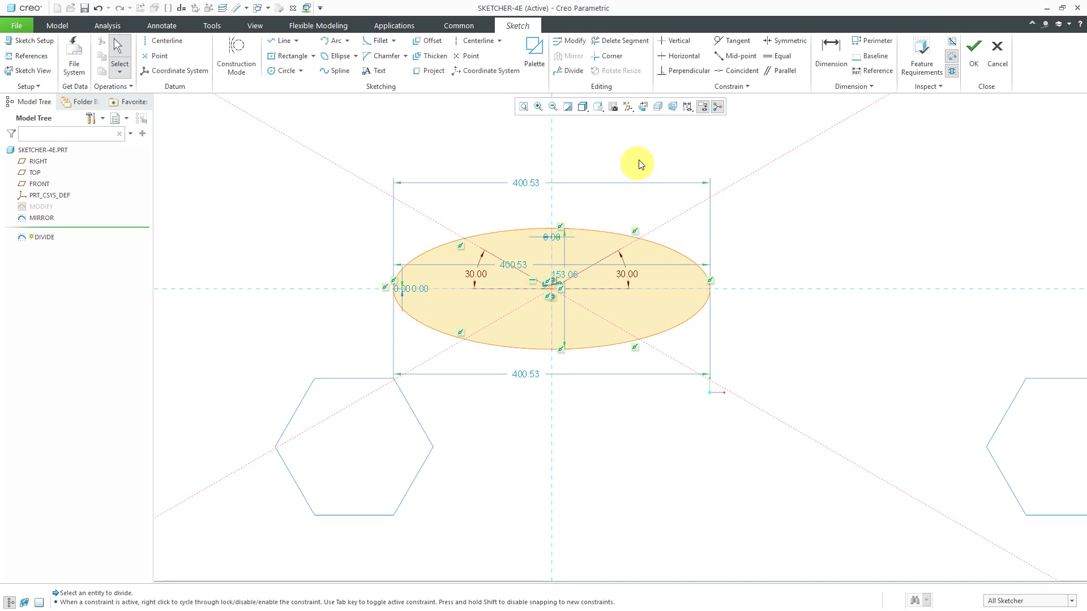
click(687, 108)
click(731, 133)
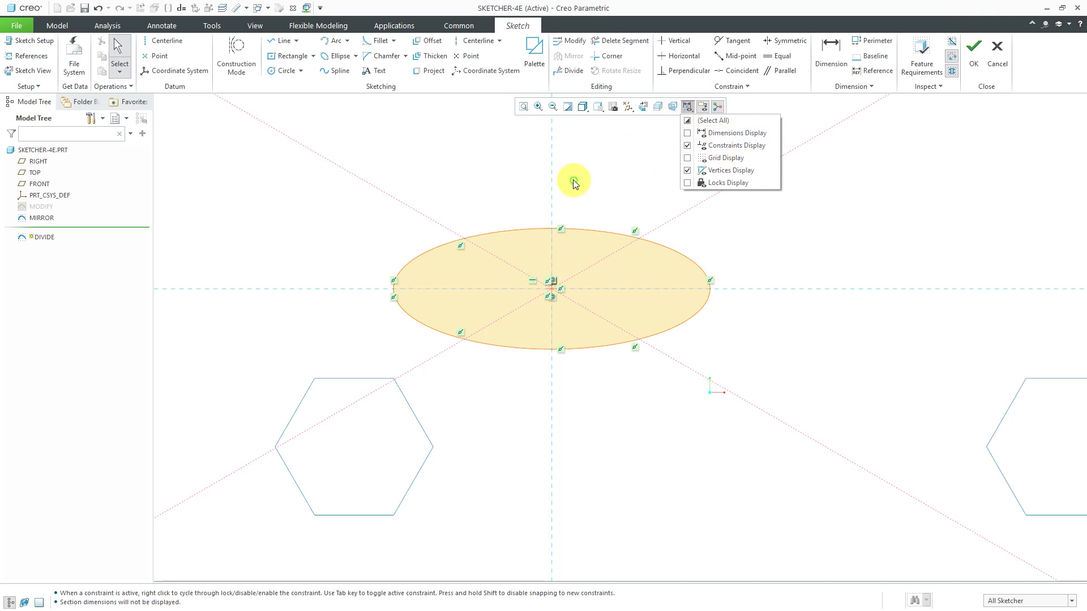
Delete one upper-right, one lower-left and one lower-right ellipse segment, and accept the DIVIDE sketch.
click(601, 235)
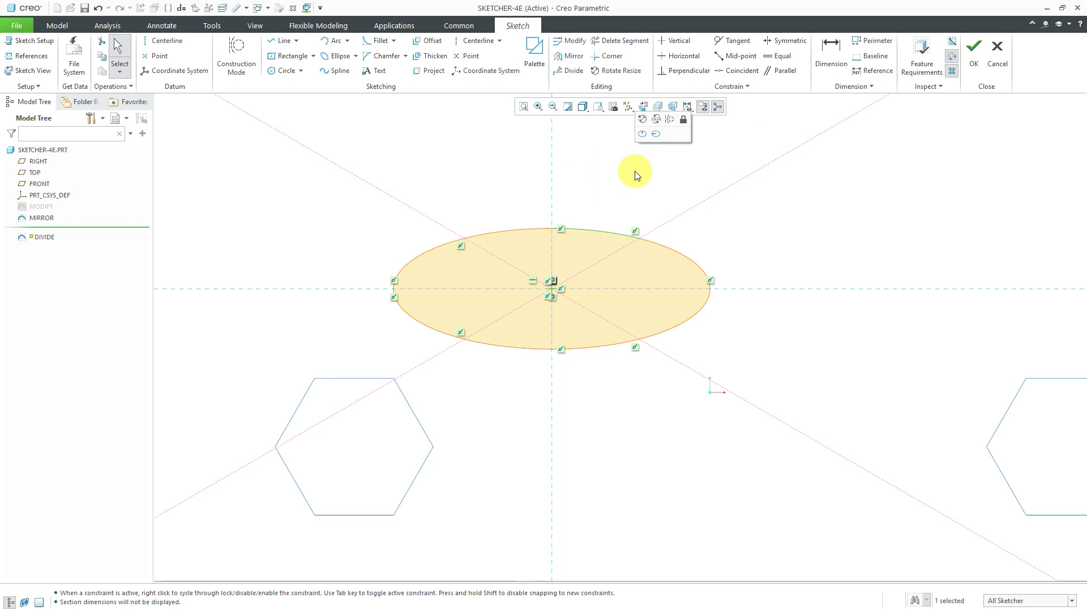
key(Delete)
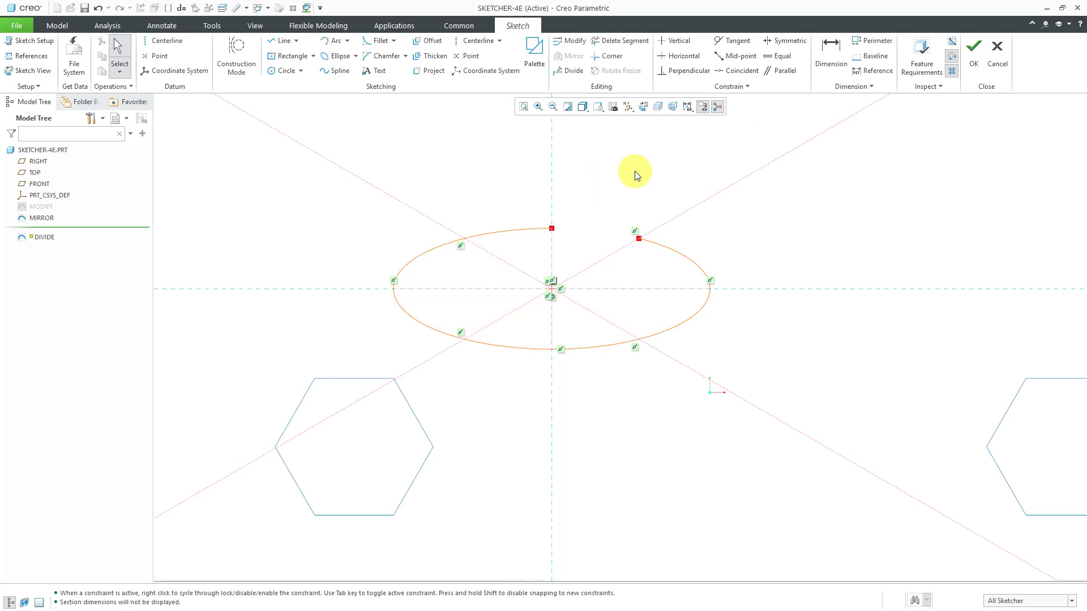
click(434, 328)
key(Delete)
click(604, 353)
key(Delete)
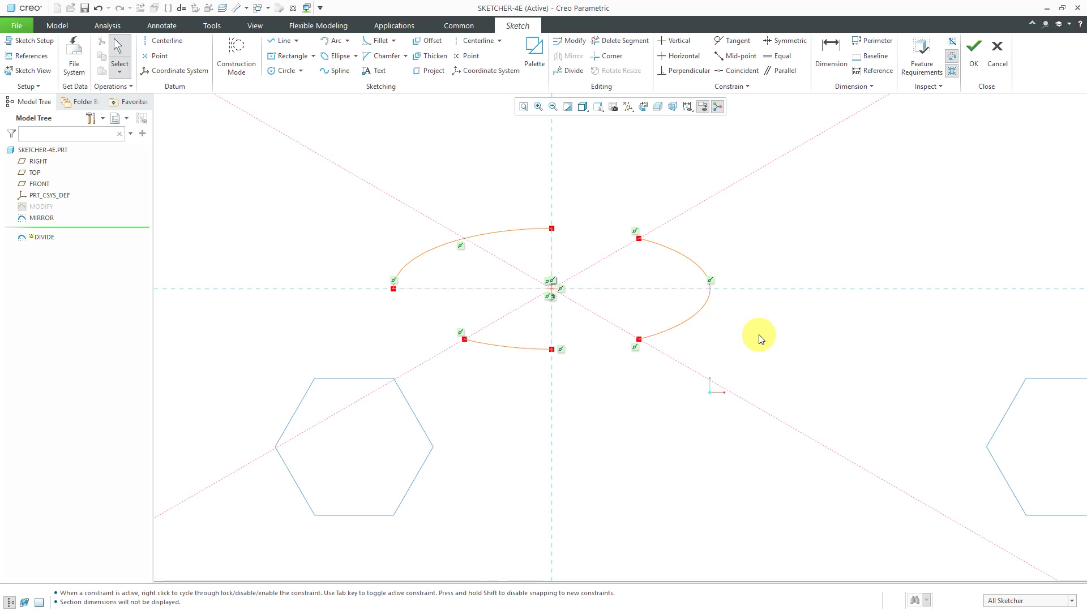
click(981, 62)
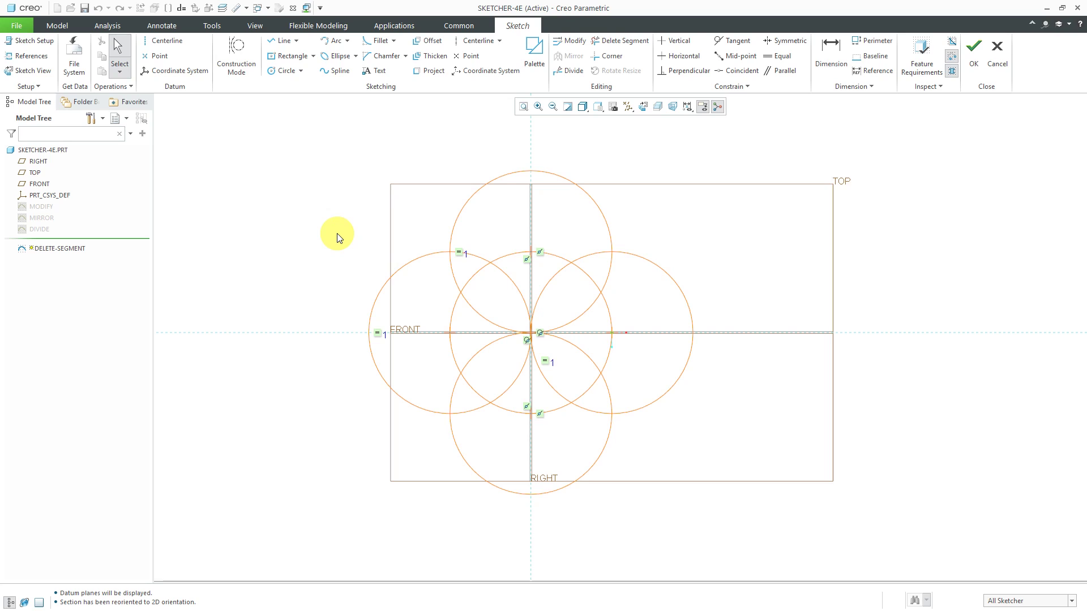
Turn off the datum plane display in the DELETE-SEGMENT sketch.
click(633, 111)
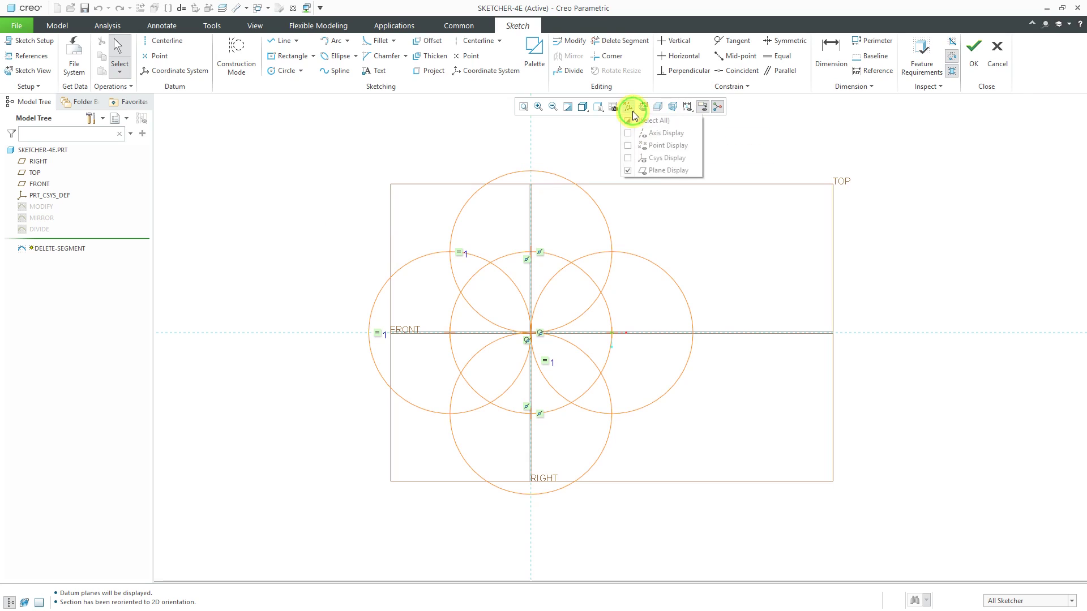
click(691, 168)
click(844, 204)
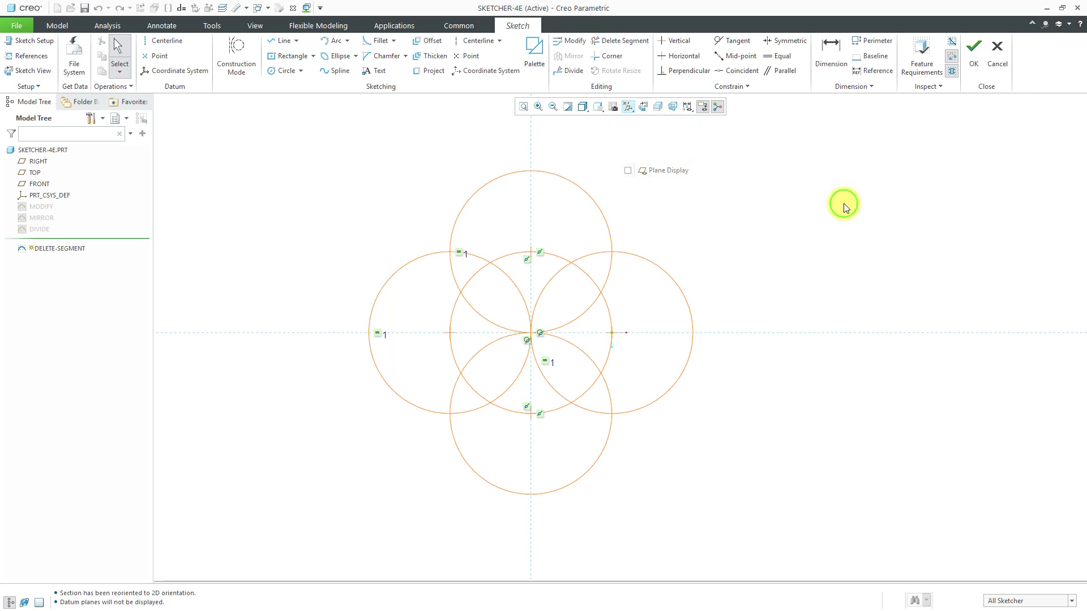
Use Delete Segment to remove the right circle's upper outer arc, the top circle's outer arc and the central circle's top segment.
click(627, 42)
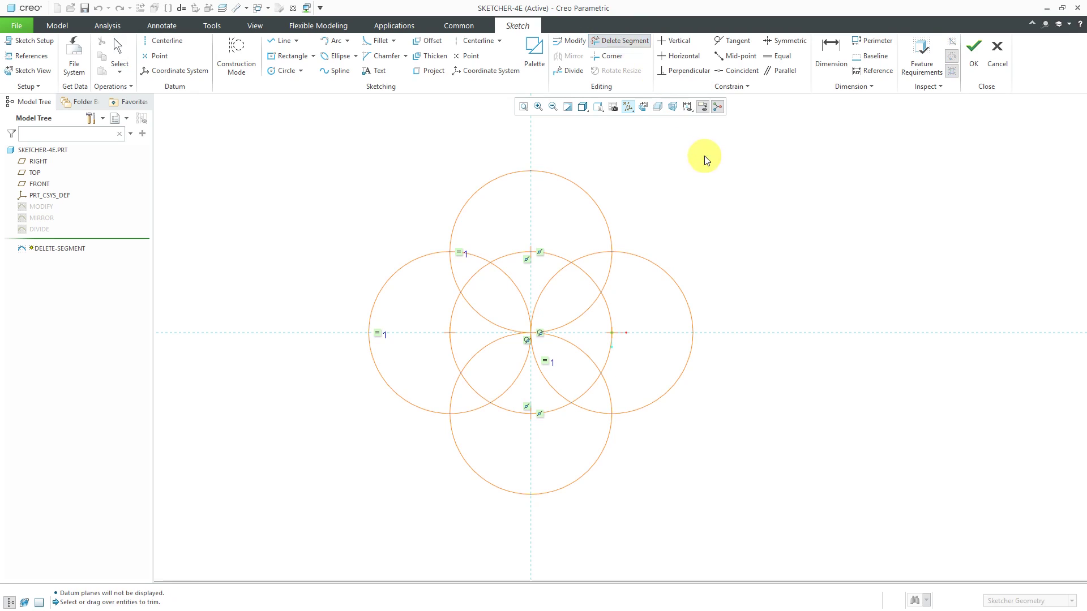
mouse_move(415, 169)
mouse_down()
mouse_move(511, 209)
mouse_move(598, 185)
mouse_move(621, 194)
mouse_move(656, 283)
mouse_up()
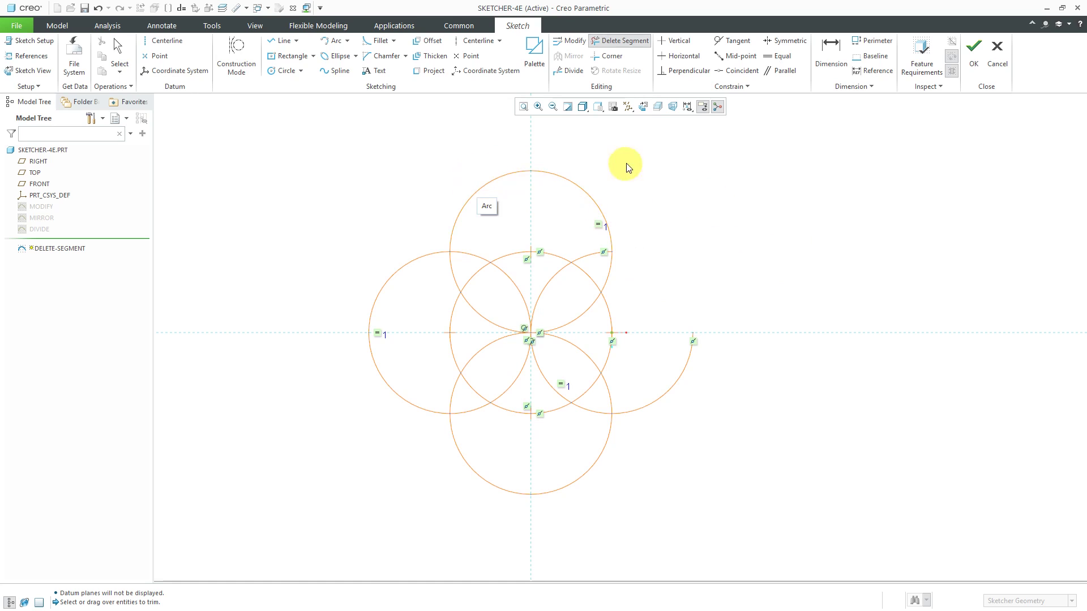
mouse_move(424, 161)
mouse_down()
mouse_move(490, 202)
mouse_move(621, 184)
mouse_up()
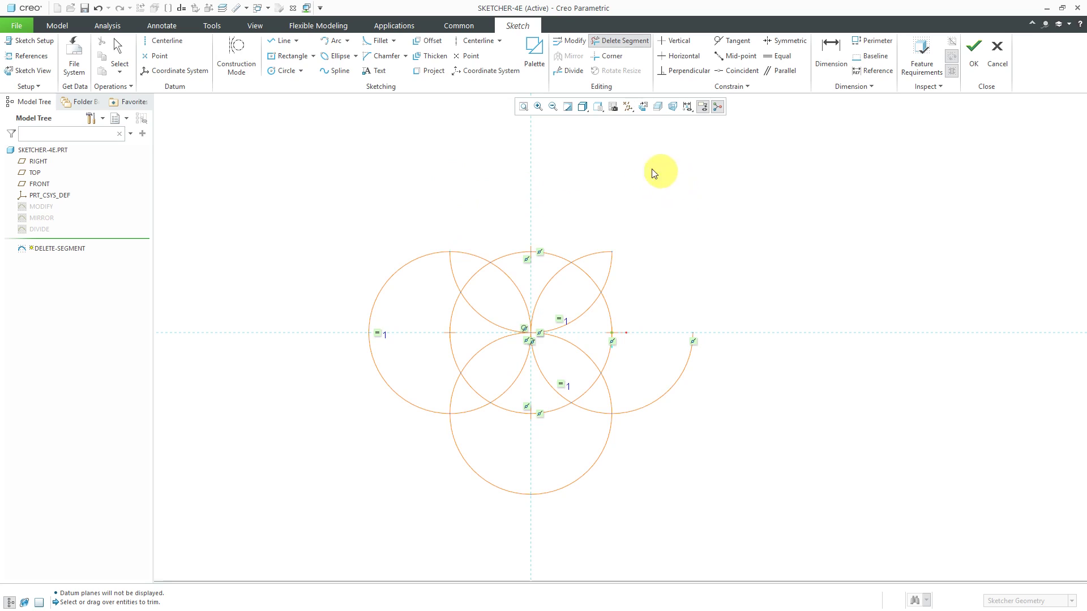
mouse_move(504, 206)
mouse_down()
mouse_move(518, 257)
mouse_move(553, 256)
mouse_up()
Trim the remaining outer arcs of the right, bottom and left circles plus the central circle's left segment in one stroke.
mouse_move(577, 212)
mouse_down()
mouse_move(625, 244)
mouse_move(658, 292)
mouse_move(689, 386)
mouse_up()
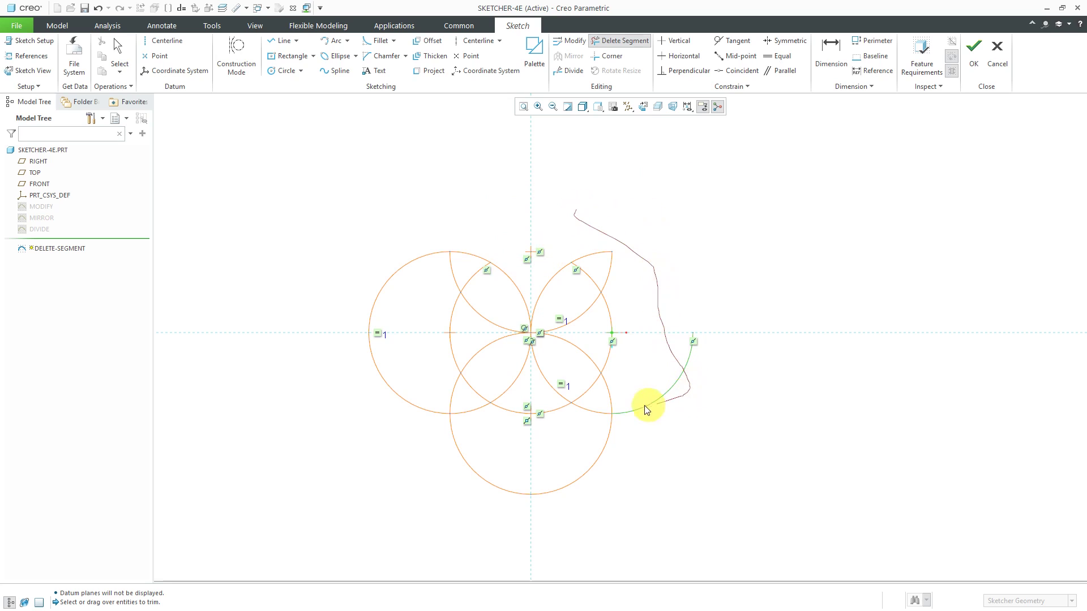
mouse_move(627, 400)
mouse_down()
mouse_move(638, 442)
mouse_move(624, 456)
mouse_move(461, 468)
mouse_up()
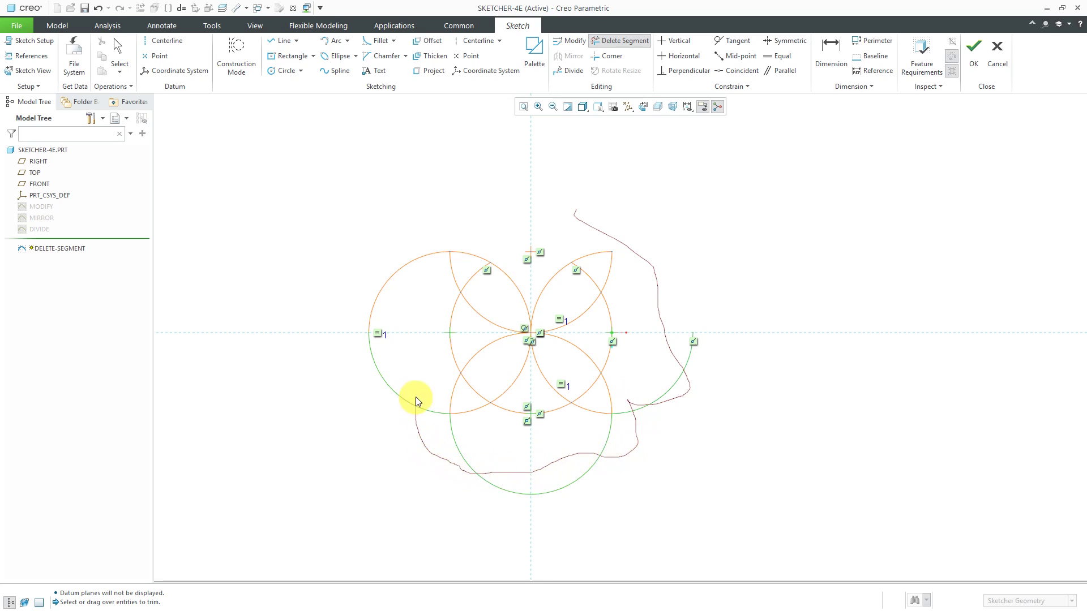
drag(423, 384, 457, 328)
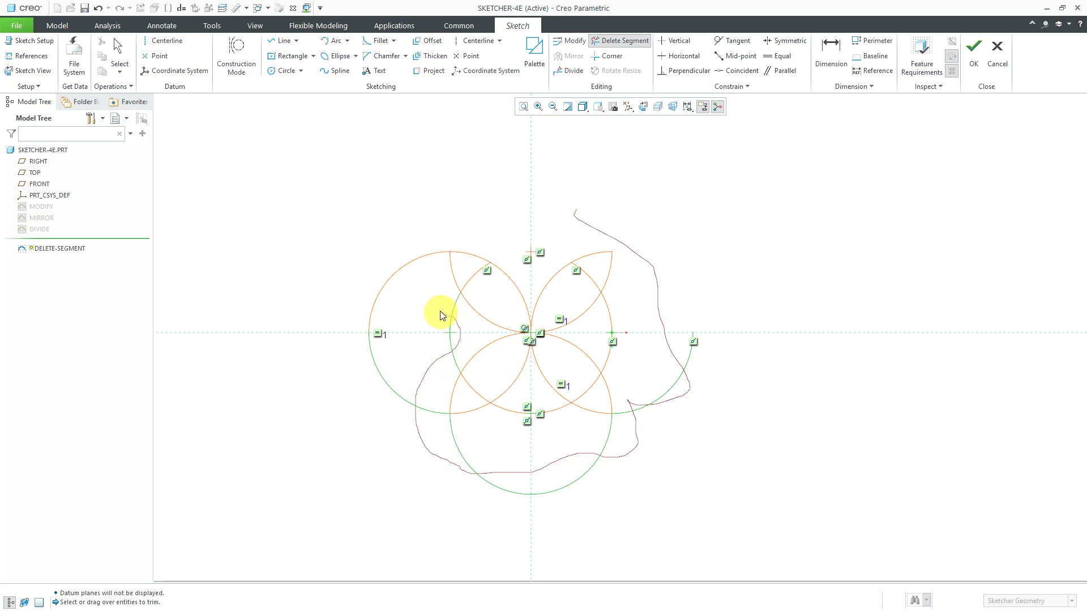
mouse_move(395, 255)
mouse_down()
mouse_move(437, 251)
mouse_move(463, 274)
mouse_up()
Trim the central circle's remaining segments inside and between the petals, leaving a clean four-petal outline.
scroll(512, 301, up, 3)
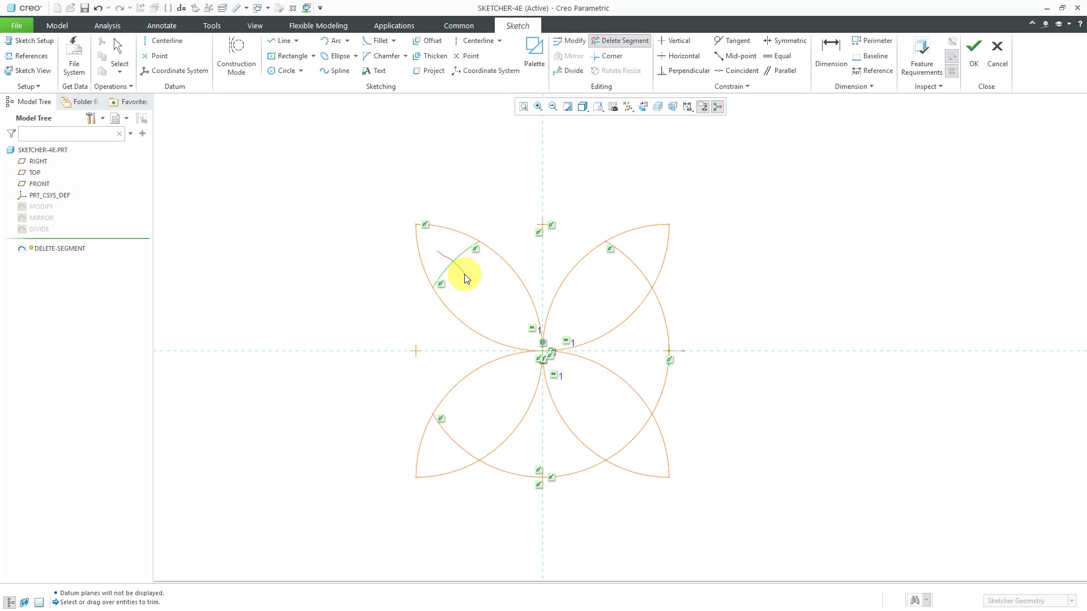
drag(621, 262, 621, 274)
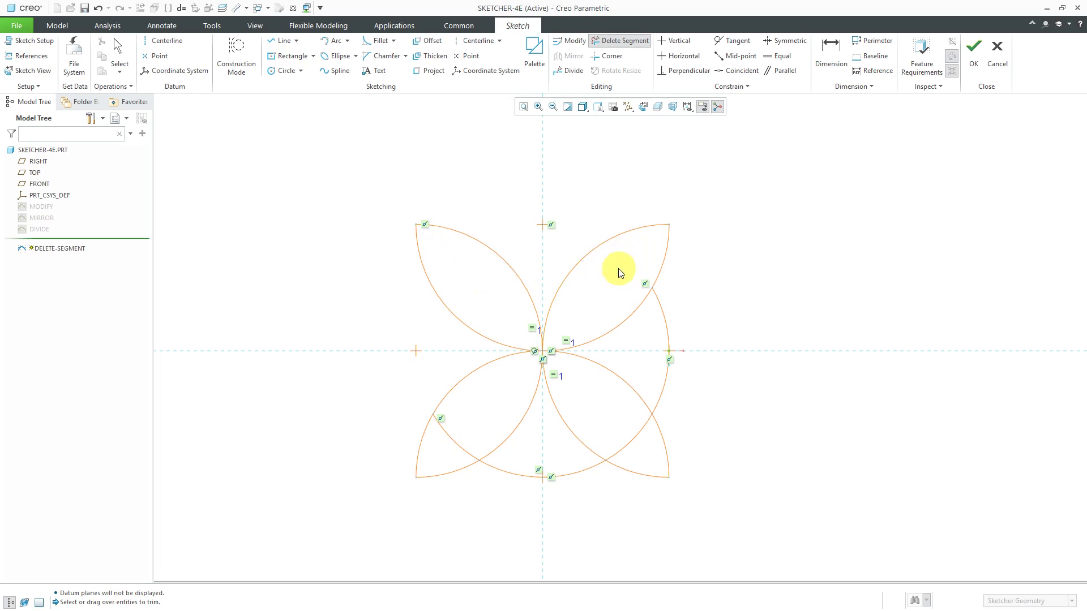
mouse_move(640, 333)
mouse_down()
mouse_move(669, 335)
mouse_move(686, 376)
mouse_move(660, 376)
mouse_up()
drag(620, 424, 637, 443)
mouse_move(560, 449)
mouse_down()
mouse_move(577, 478)
mouse_move(522, 488)
mouse_move(520, 468)
mouse_up()
drag(471, 427, 447, 452)
middle_click(756, 396)
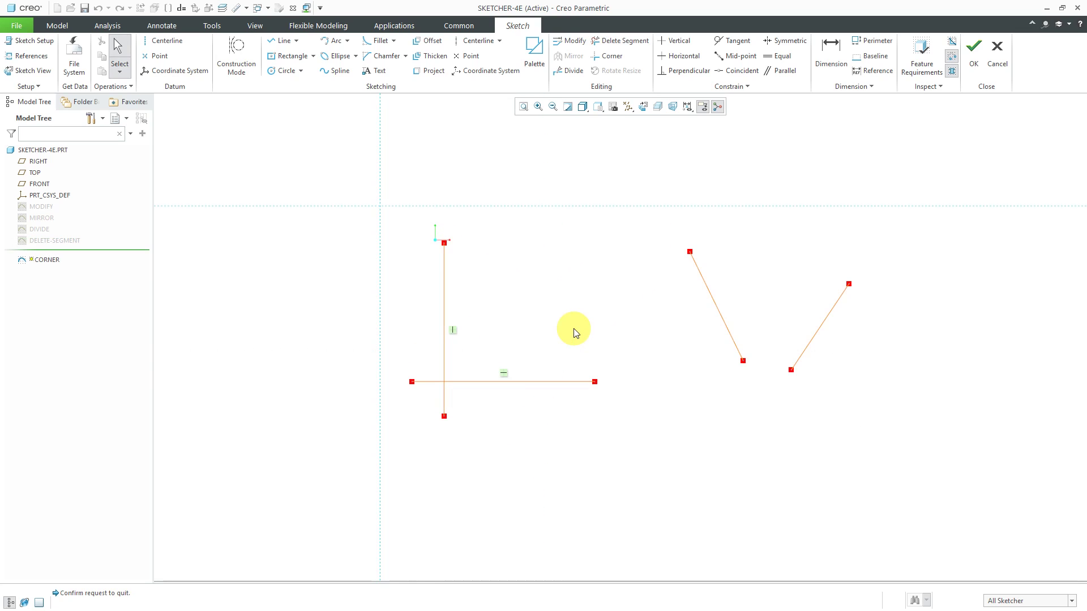
Try a Corner trim on the crossing lines, keeping the upper vertical and right horizontal portions, and undo it.
scroll(447, 402, up, 2)
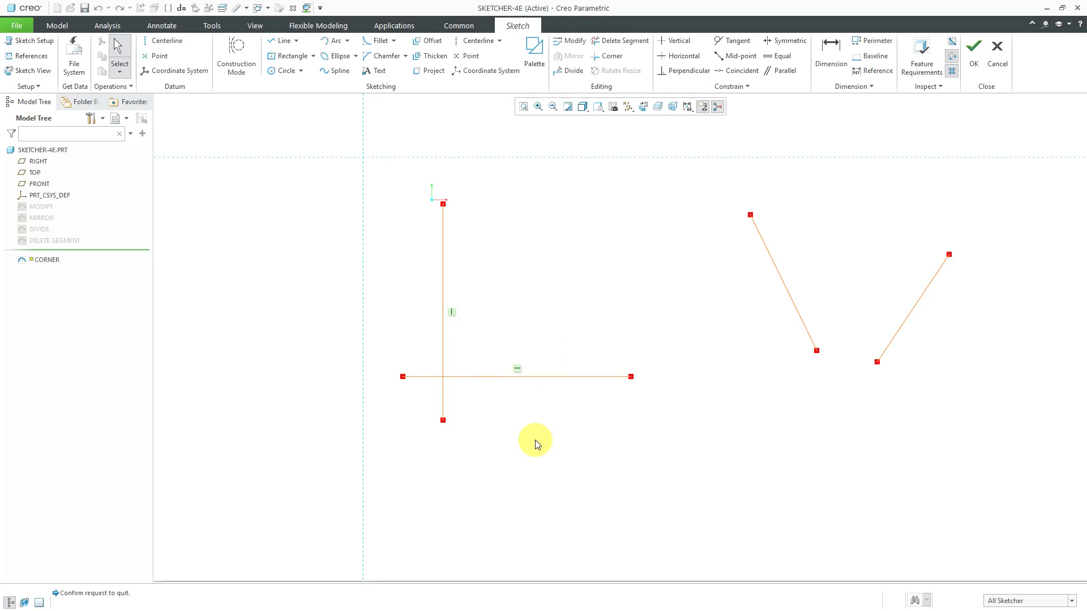
click(617, 58)
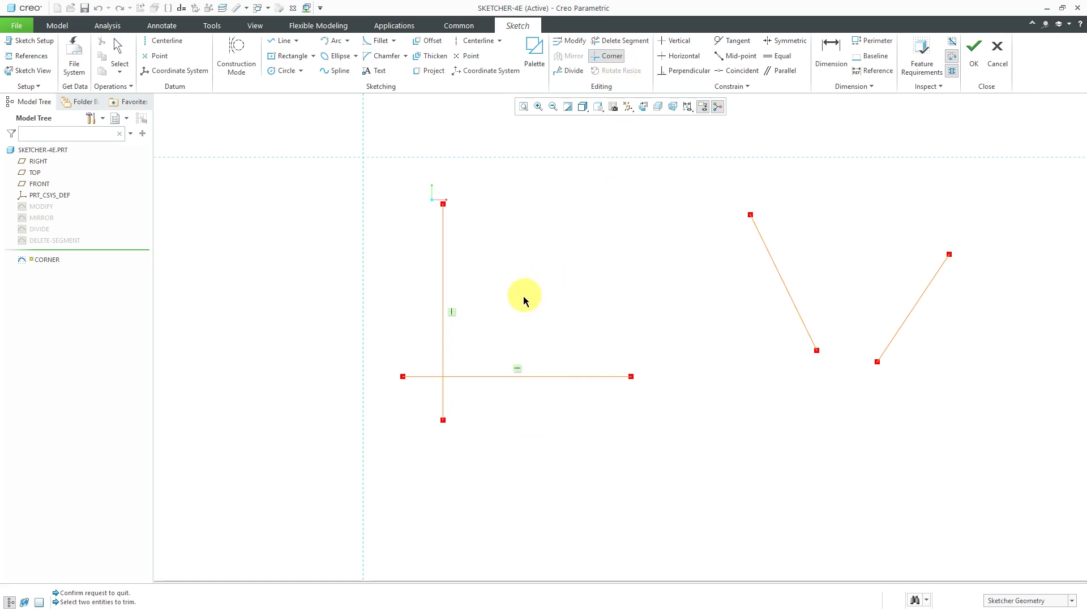
click(443, 290)
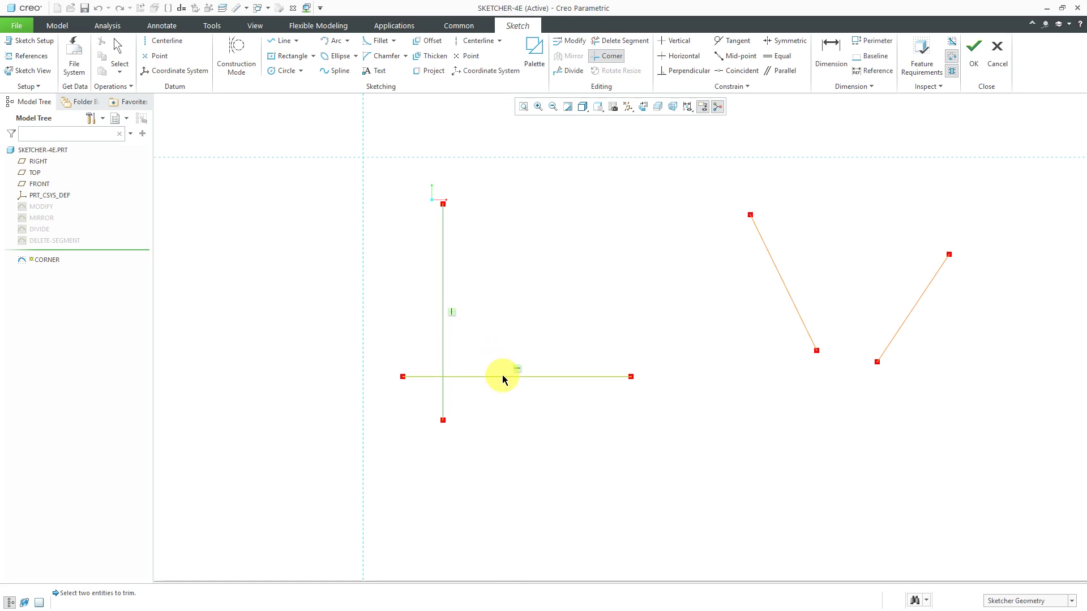
click(501, 375)
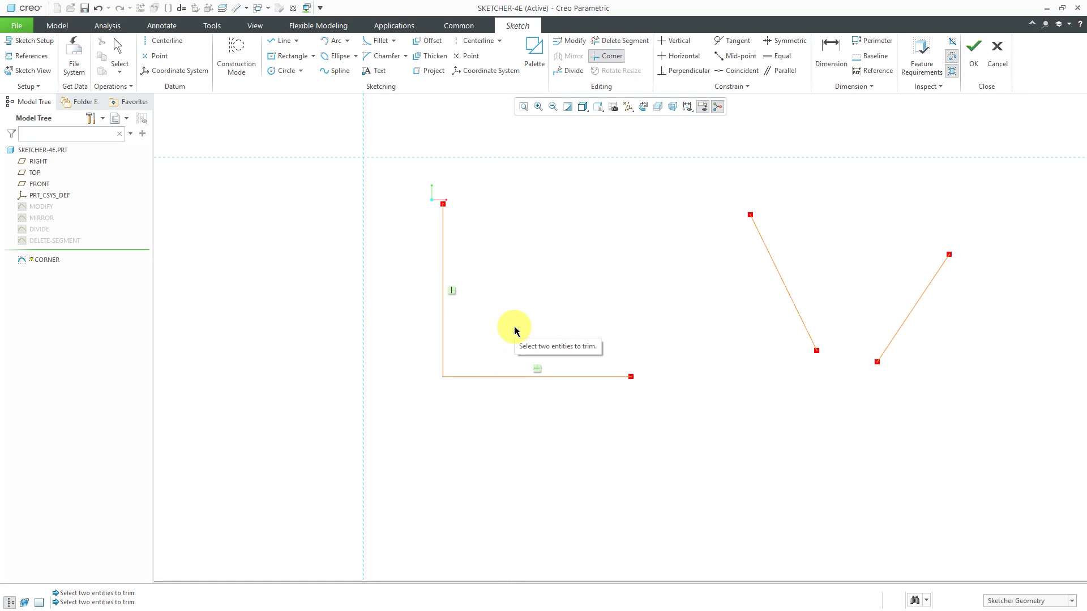
click(99, 11)
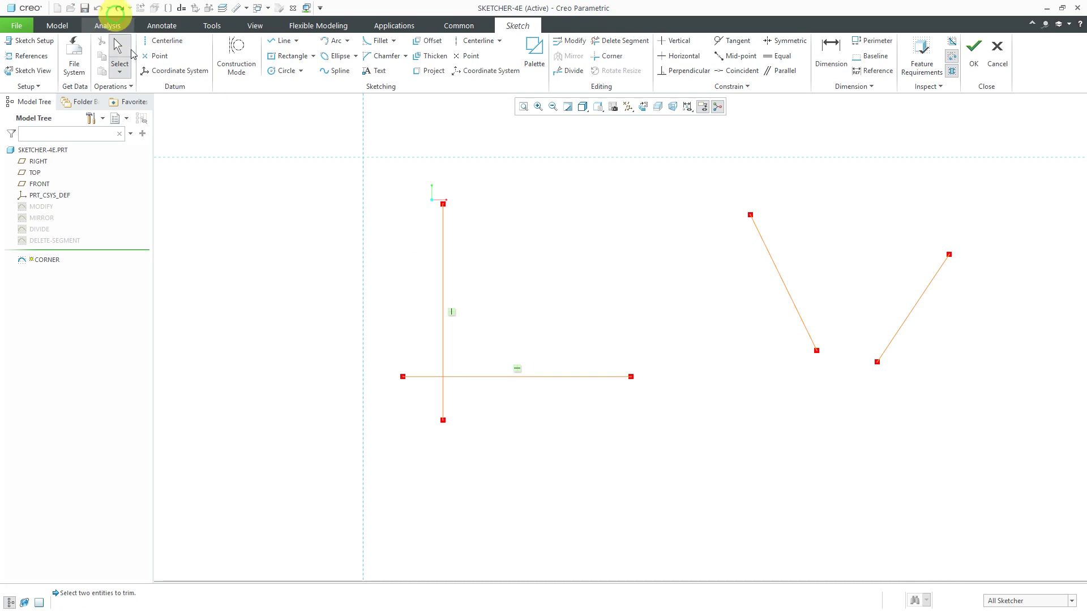
Trim the crossing lines with Corner, keeping the vertical line's upper part and the horizontal line's short left part.
click(612, 57)
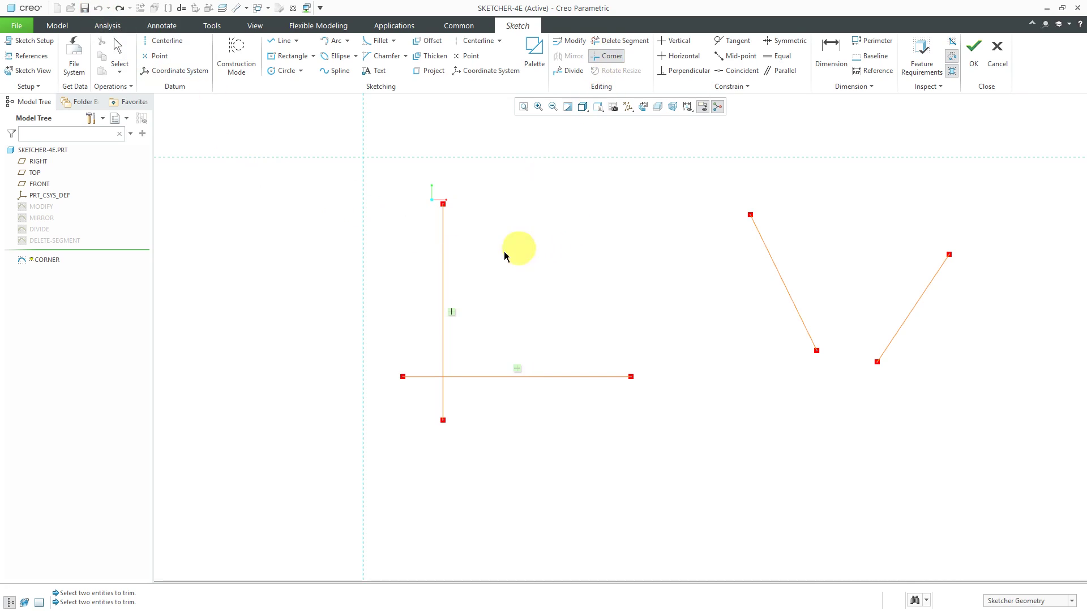
click(427, 377)
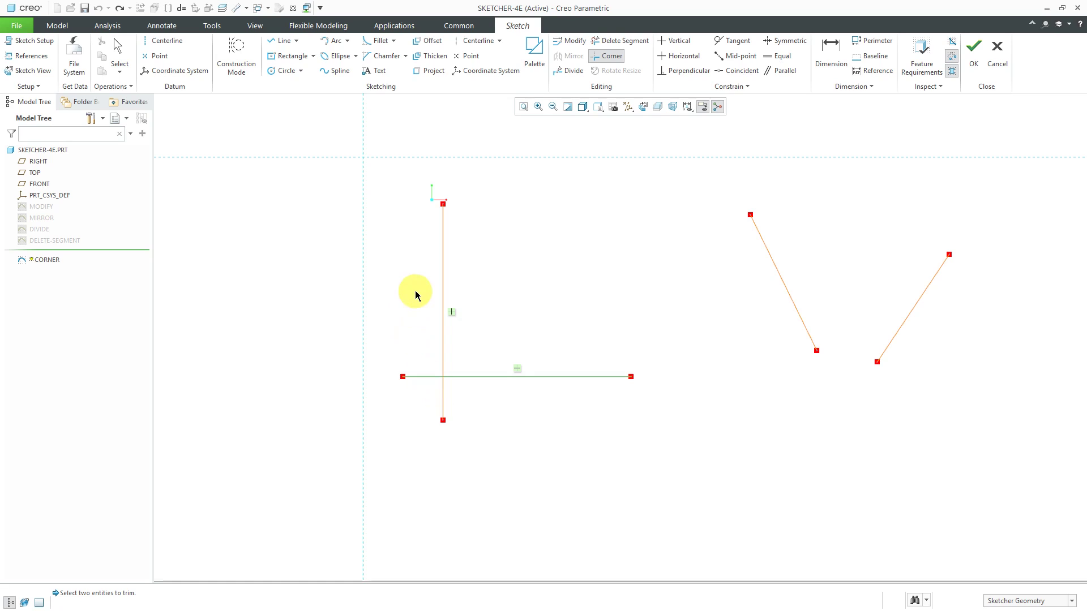
click(445, 291)
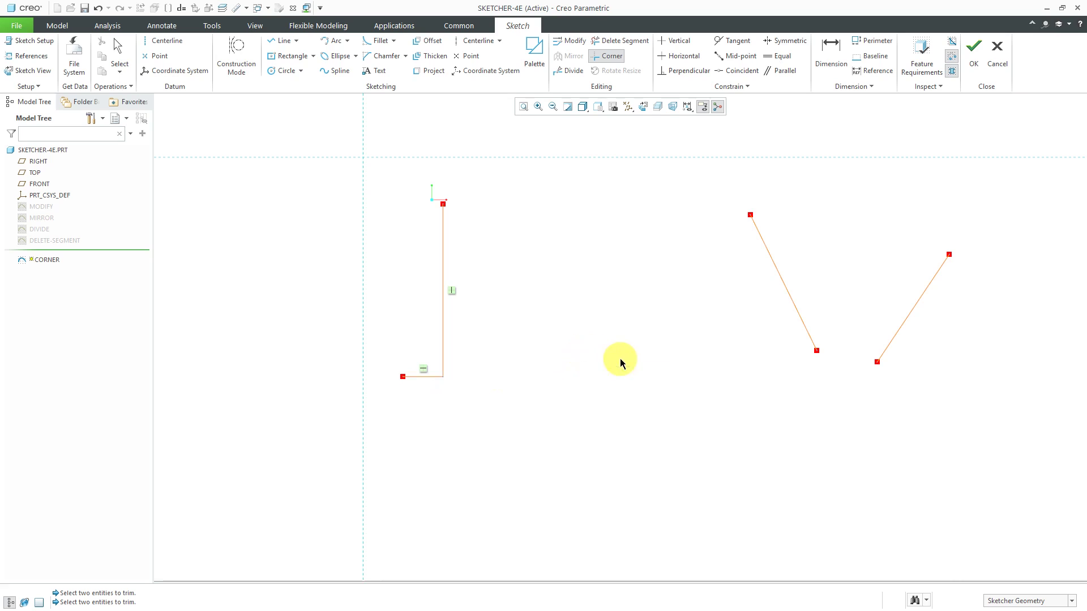
Extend the two separate inclined lines with Corner until they meet in a V-shaped vertex.
click(789, 299)
click(912, 311)
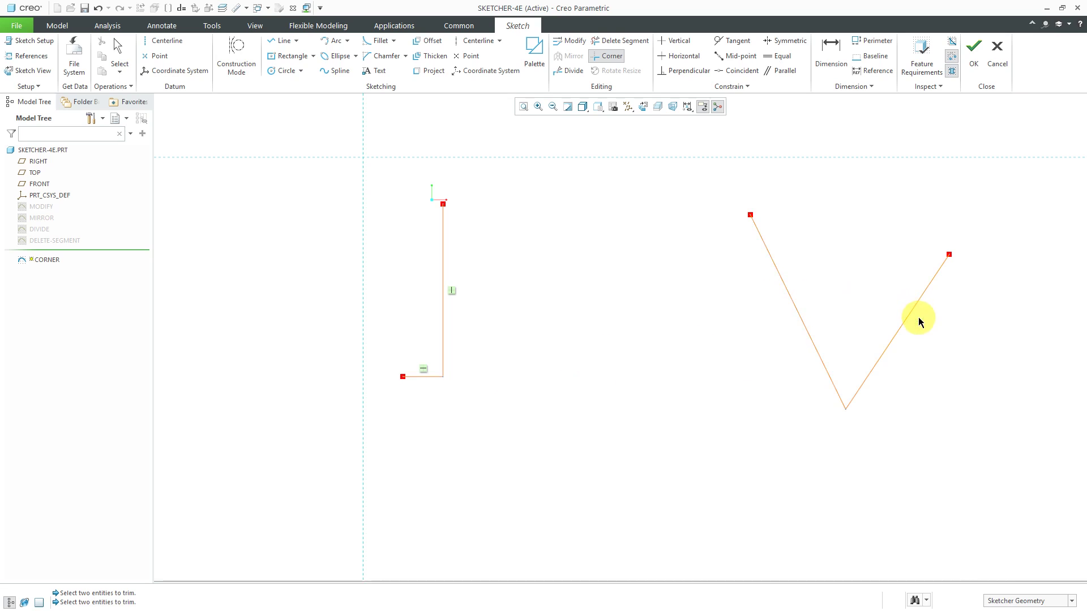
middle_click(664, 309)
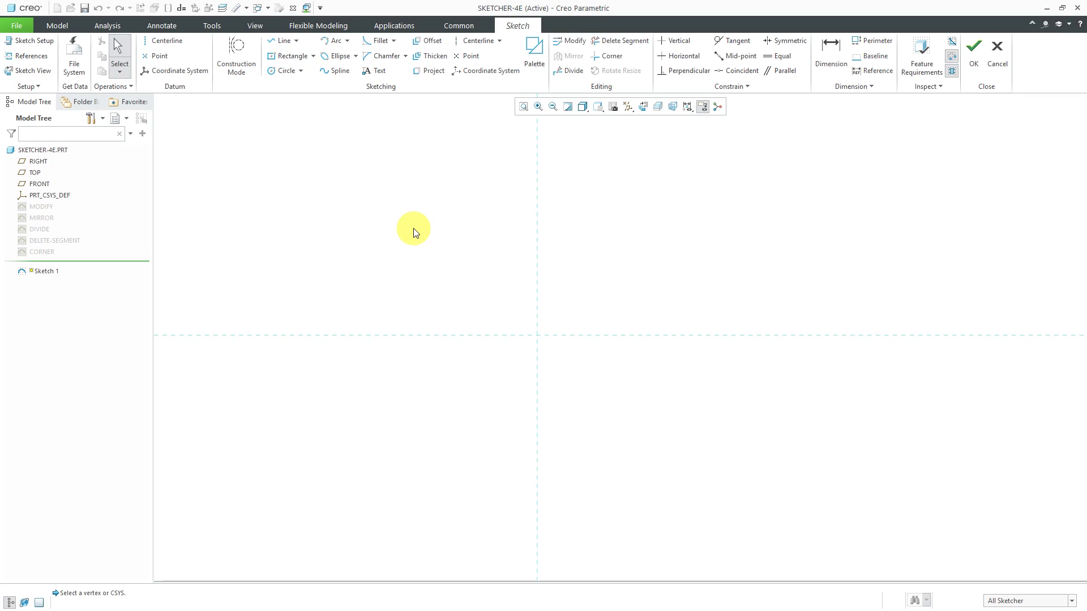
Import the saved section s2d0002.sec and place it in the empty area above and left of the sketch origin.
click(74, 61)
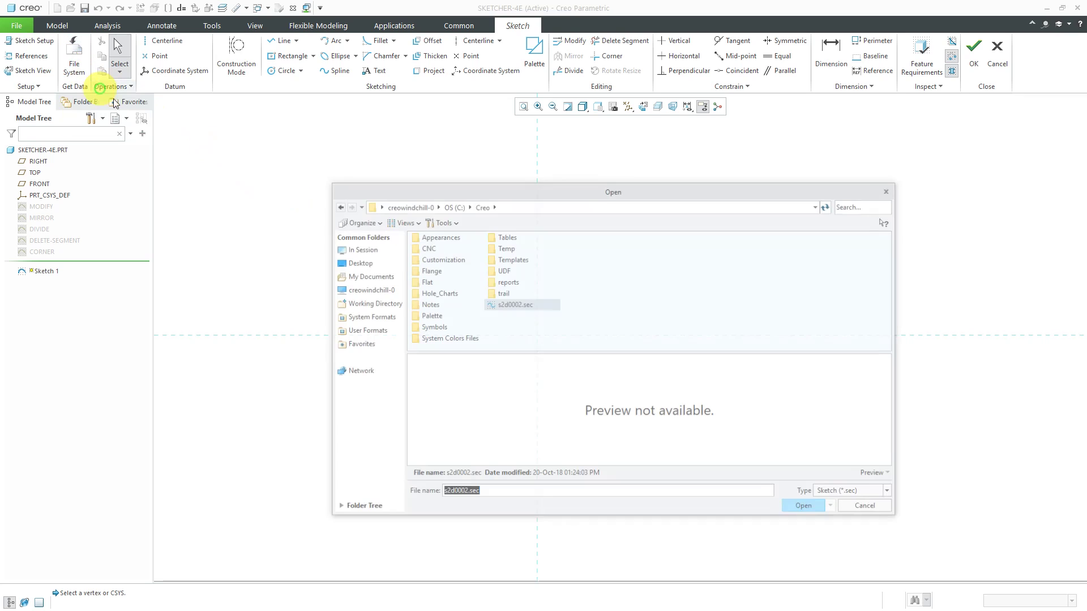
double_click(515, 304)
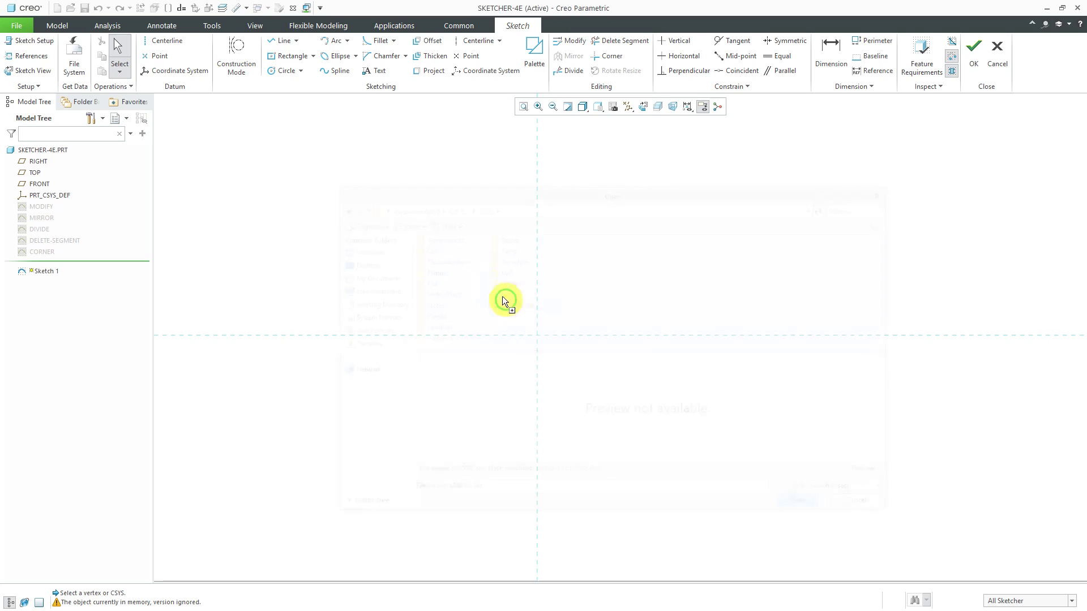
click(386, 244)
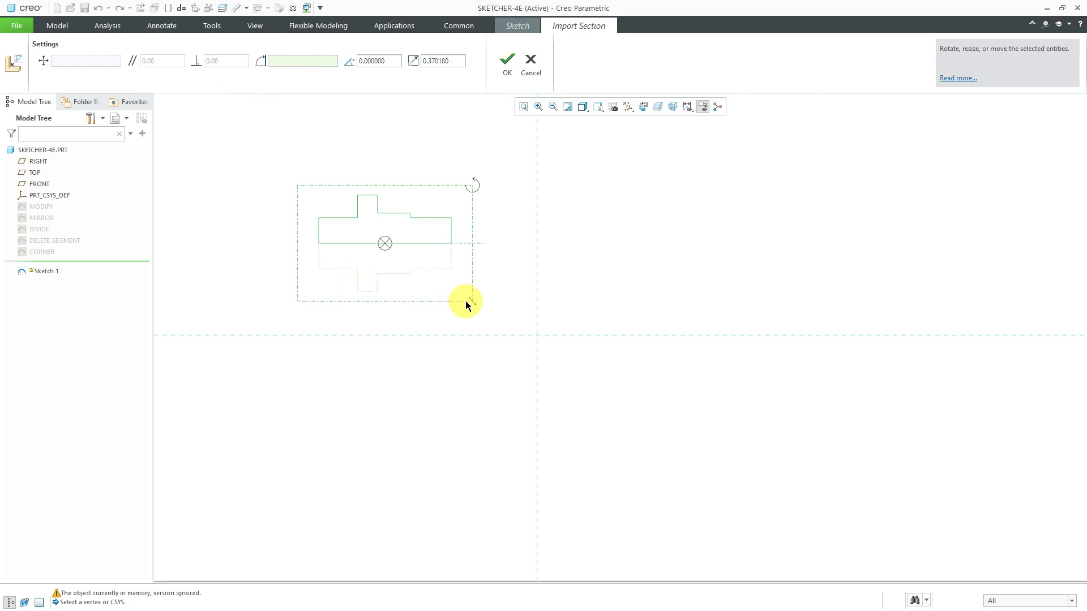
Turn on the display of section dimensions and set the imported section's scale factor to 0.5.
double_click(443, 61)
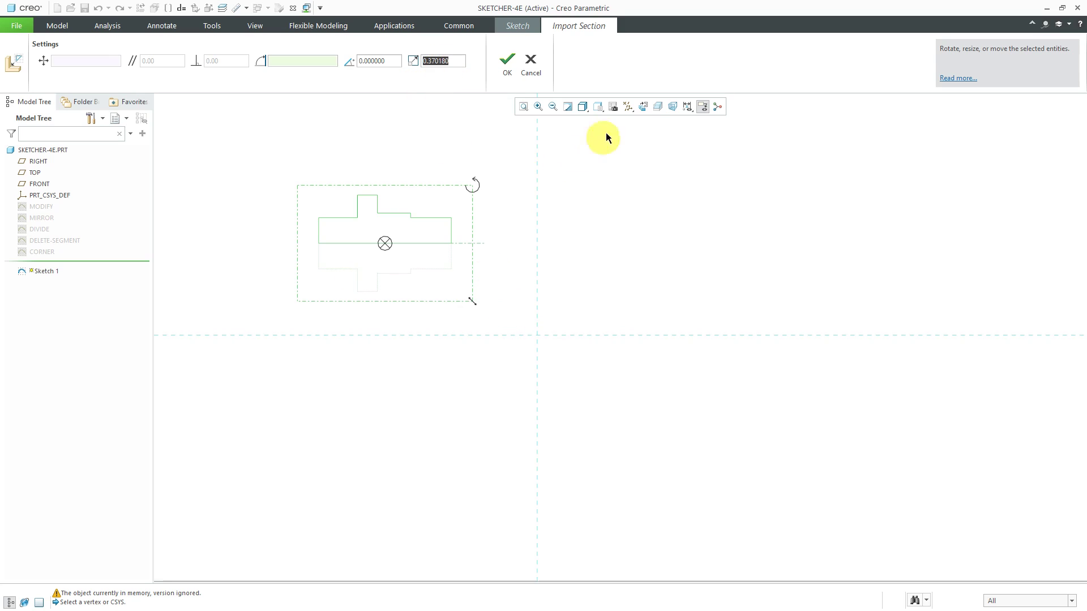
click(688, 107)
click(710, 133)
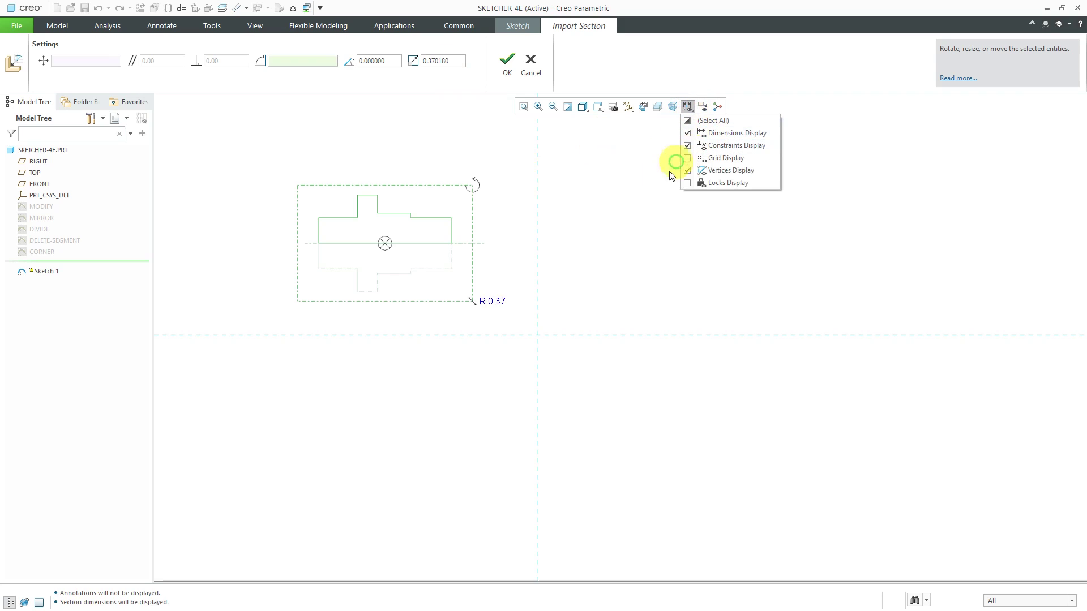
click(511, 263)
double_click(496, 300)
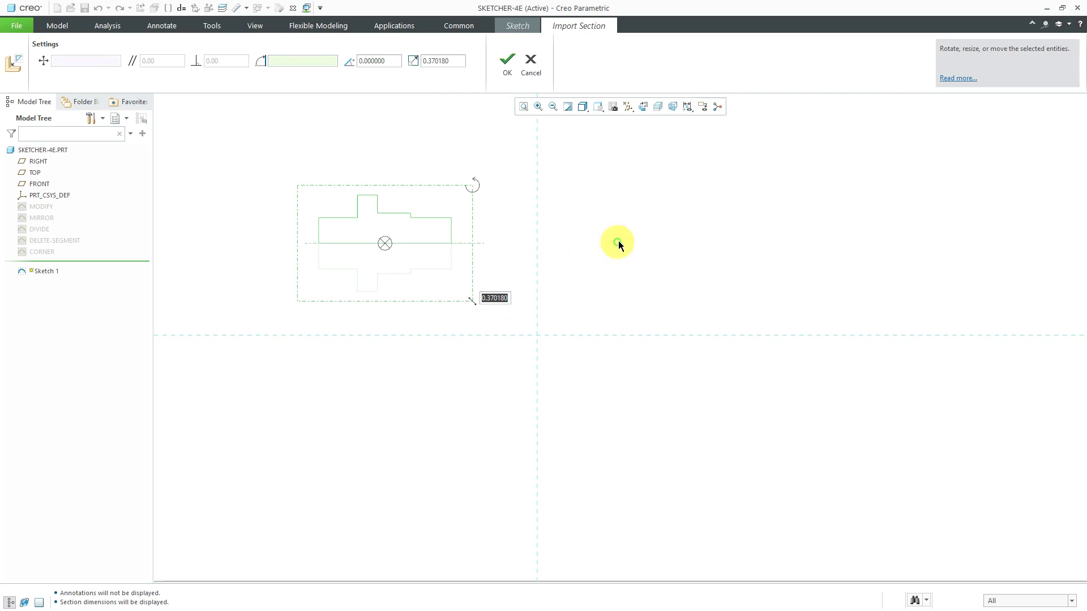
text(0.5)
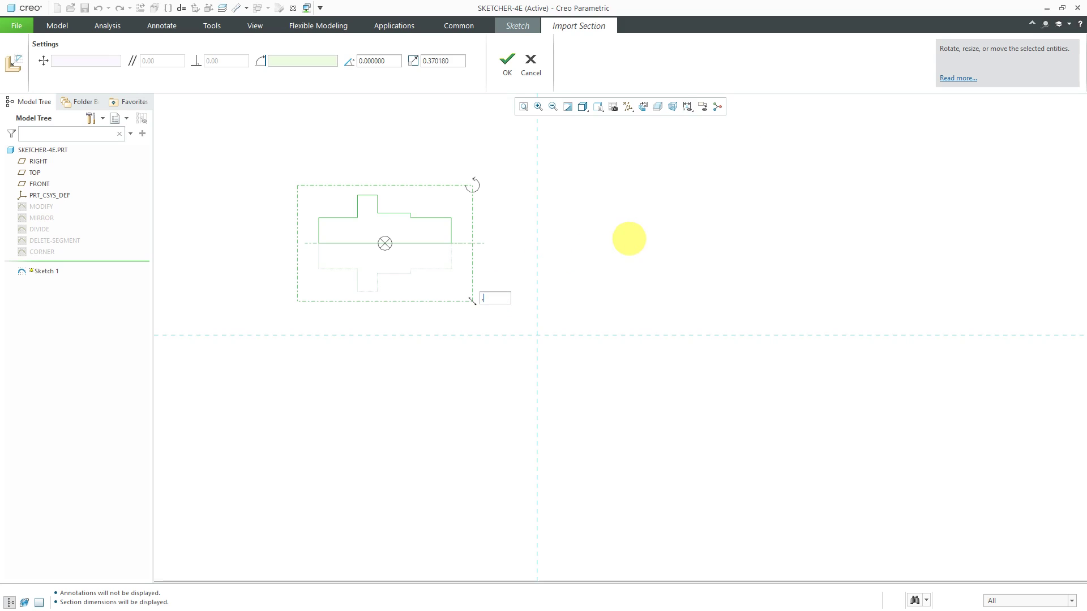
key(Return)
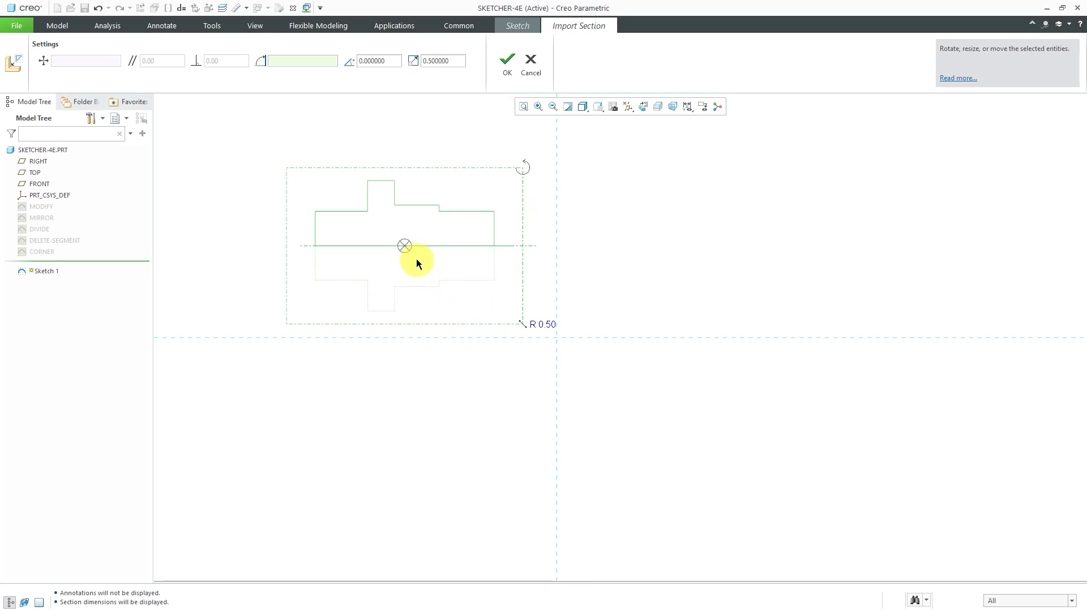
Relocate the imported section's move handle to the left end of its axis line and snap that point to the sketch origin.
drag(403, 246, 352, 226)
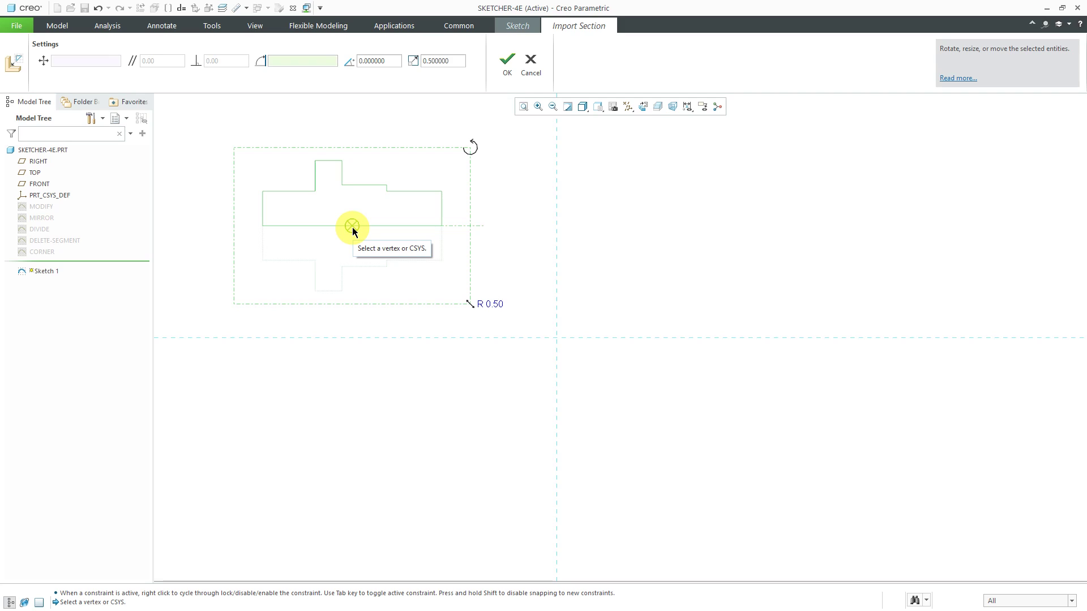
right_drag(352, 227, 268, 226)
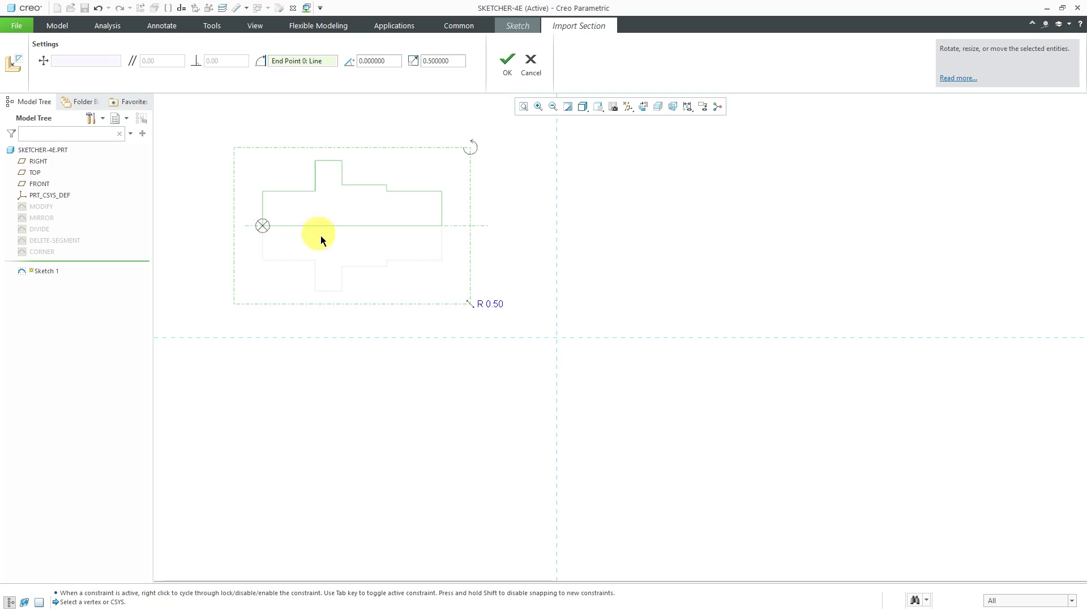
mouse_move(262, 226)
mouse_down()
mouse_move(604, 234)
mouse_move(596, 301)
mouse_move(562, 340)
mouse_up()
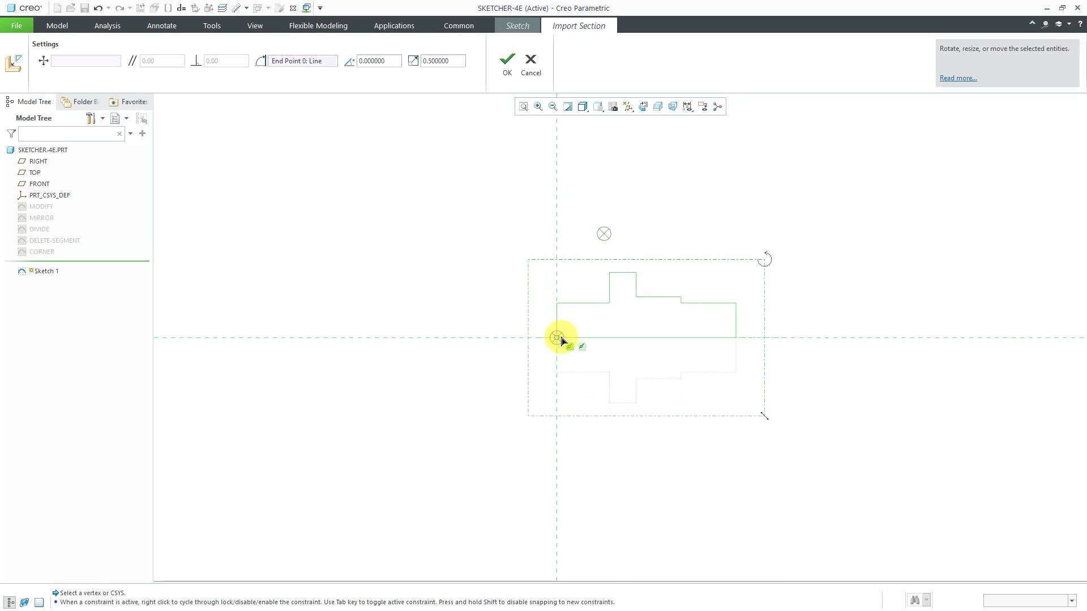
scroll(708, 346, down, 1)
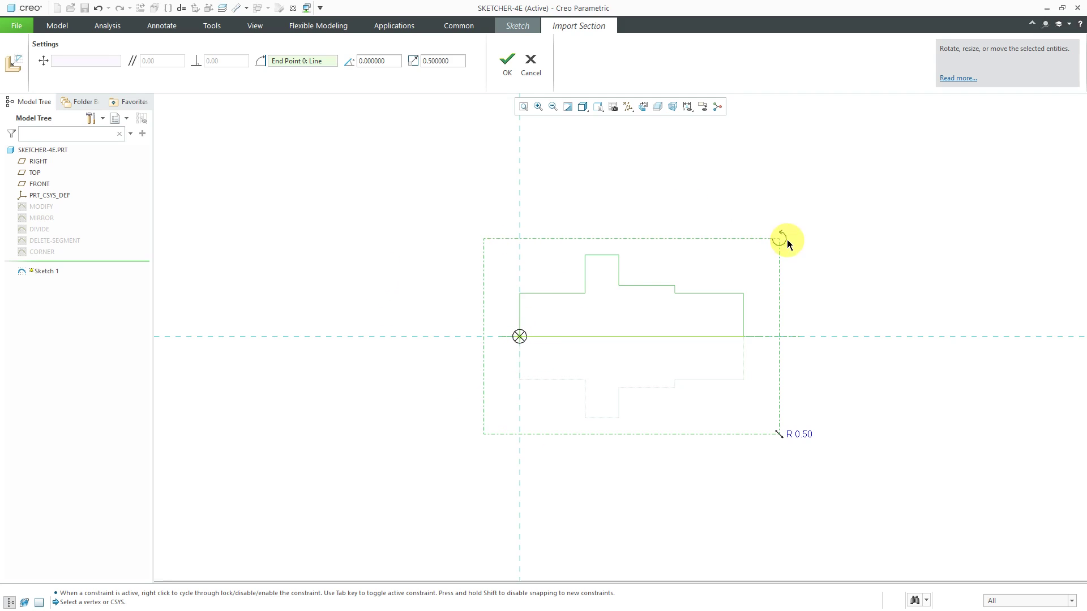
Rotate the imported section counterclockwise about the origin, set the angle to 22.5 degrees and accept the placement.
drag(785, 242, 711, 151)
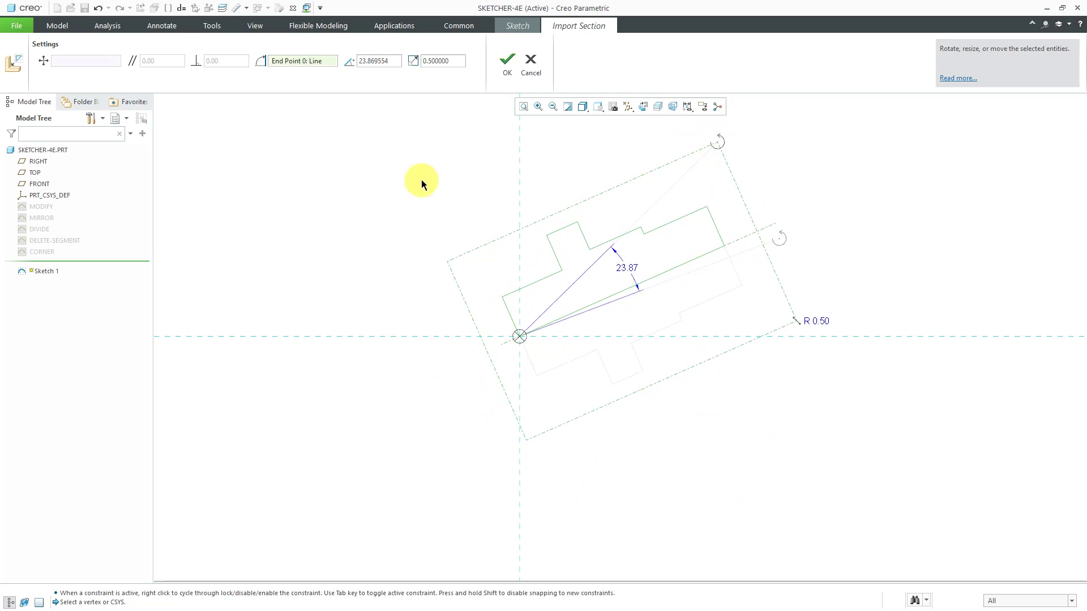
double_click(626, 270)
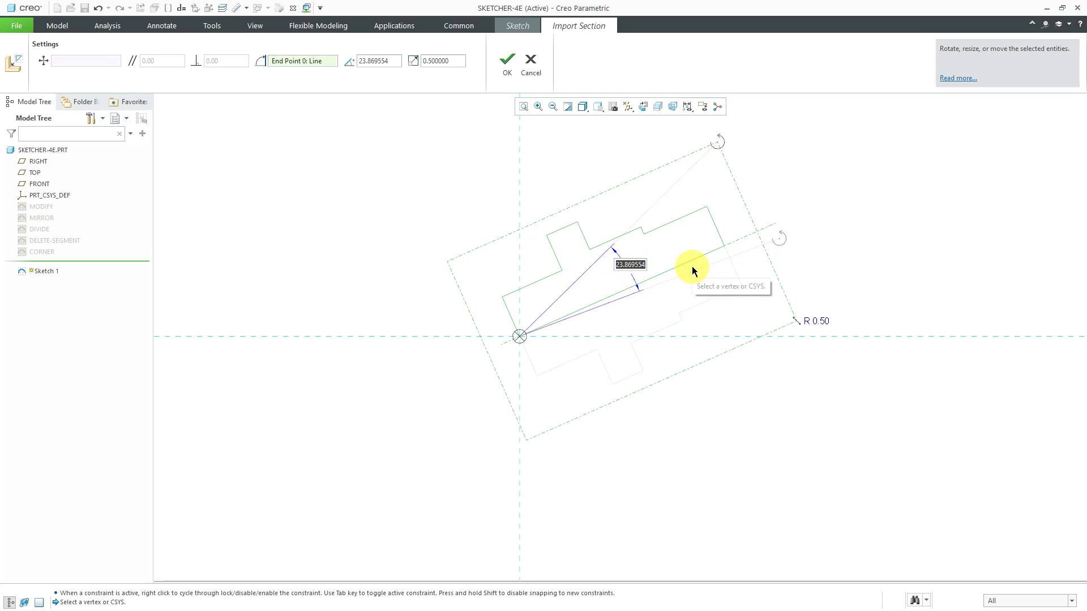
text(22.5)
key(Return)
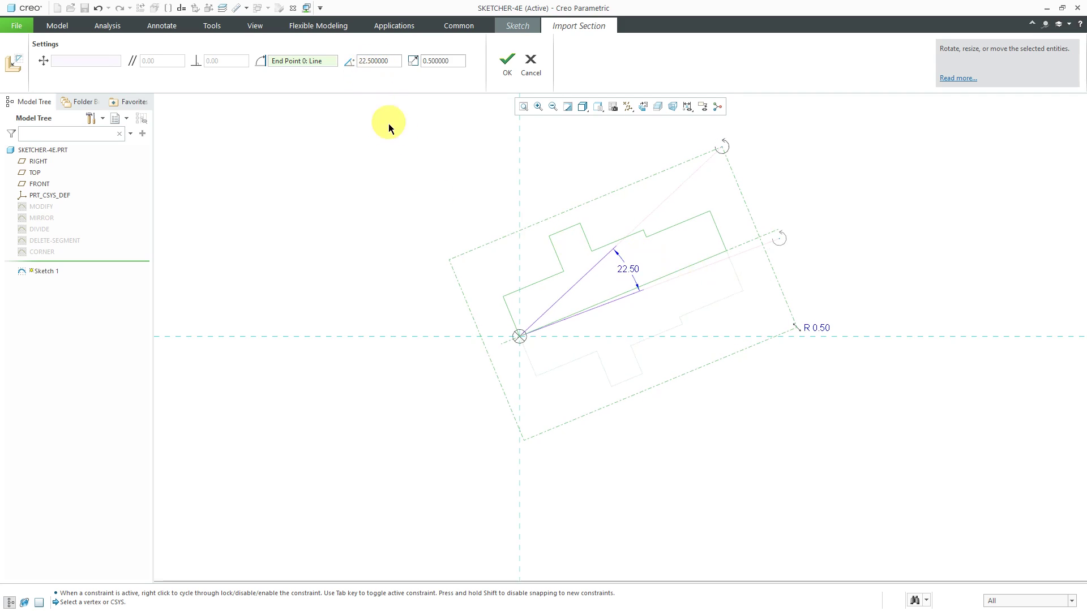
click(506, 67)
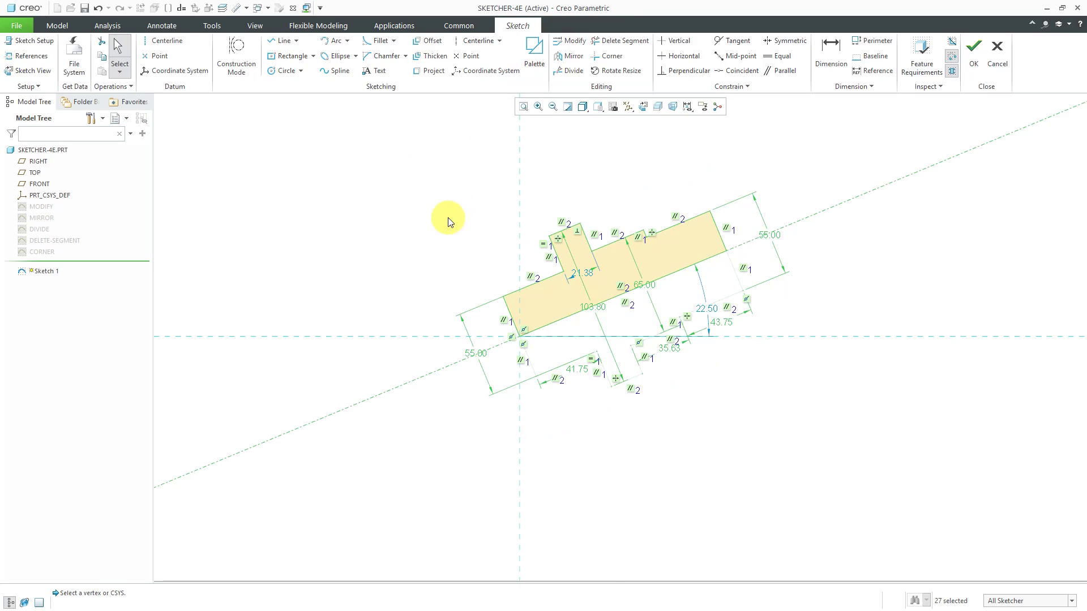
click(426, 235)
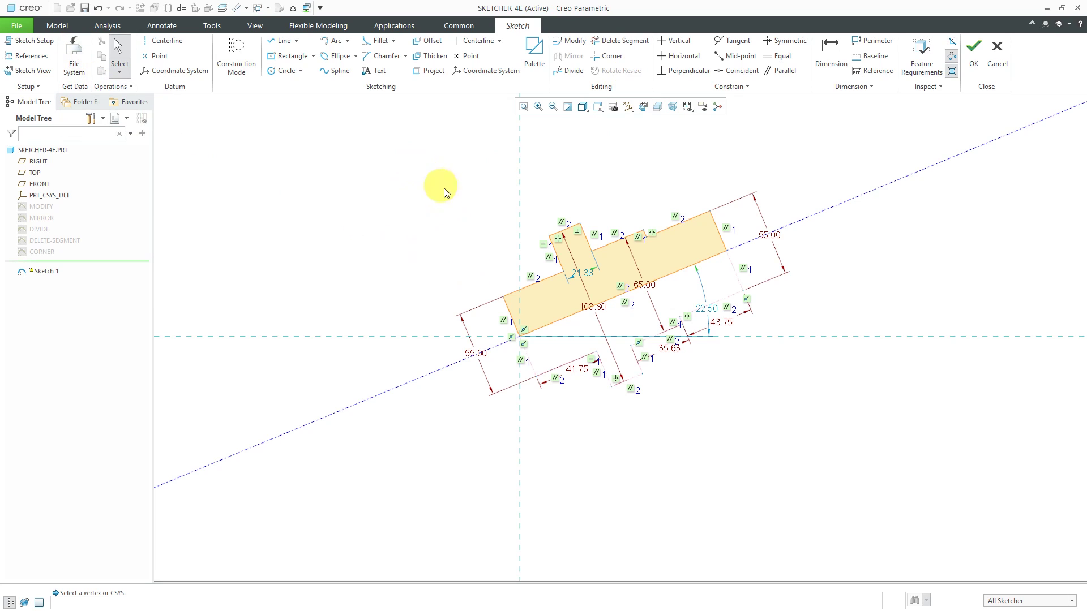
Sketch a center rectangle to the upper left of the imported section, its lower edge about 95 above the horizontal reference.
scroll(764, 417, down, 3)
scroll(765, 415, up, 2)
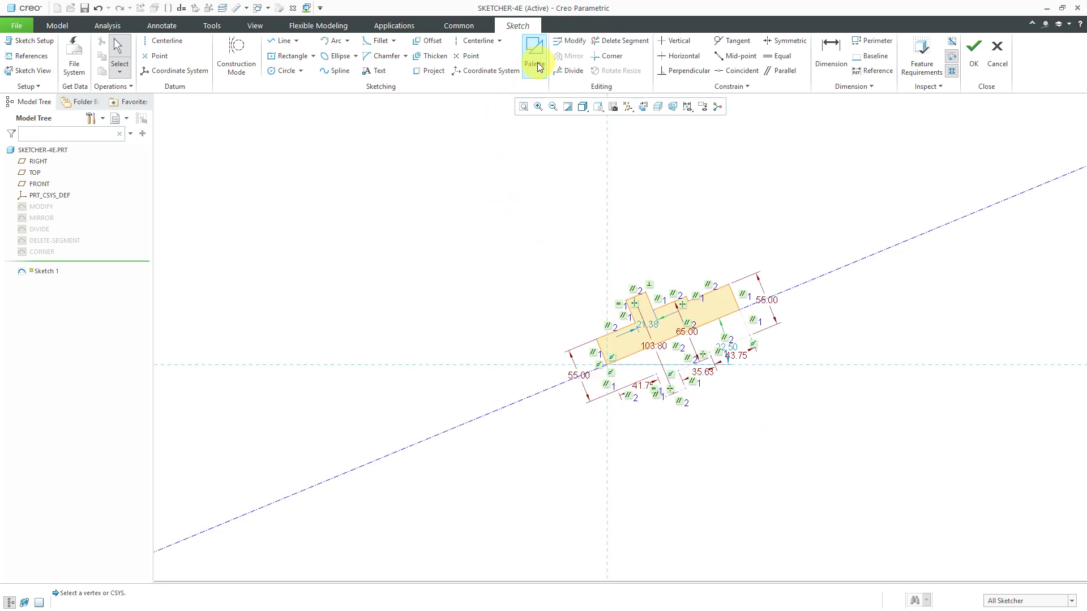
click(288, 57)
click(296, 226)
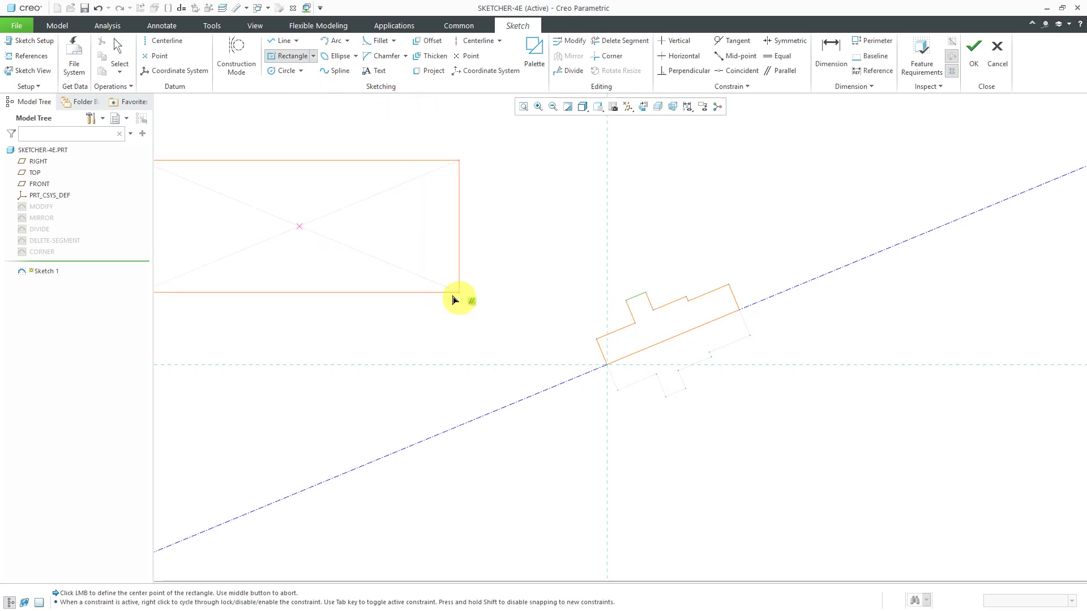
click(403, 274)
scroll(492, 291, up, 1)
middle_click(496, 291)
scroll(507, 307, down, 3)
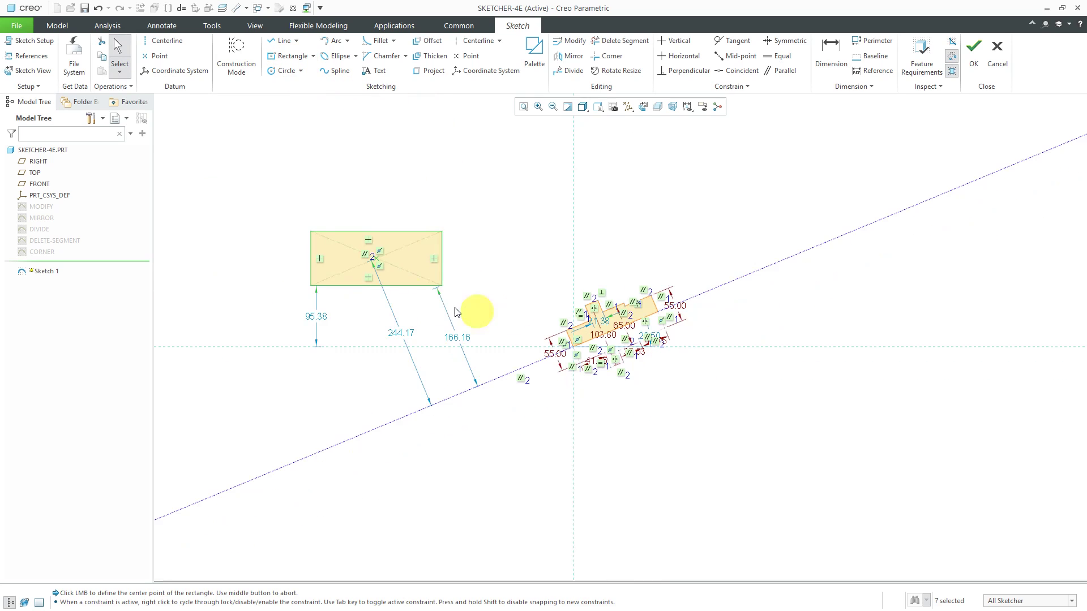
Using Rotate Resize, relocate the rectangle's handle to its lower-right corner, snap that corner to the vertical reference and accept the move.
drag(261, 194, 463, 312)
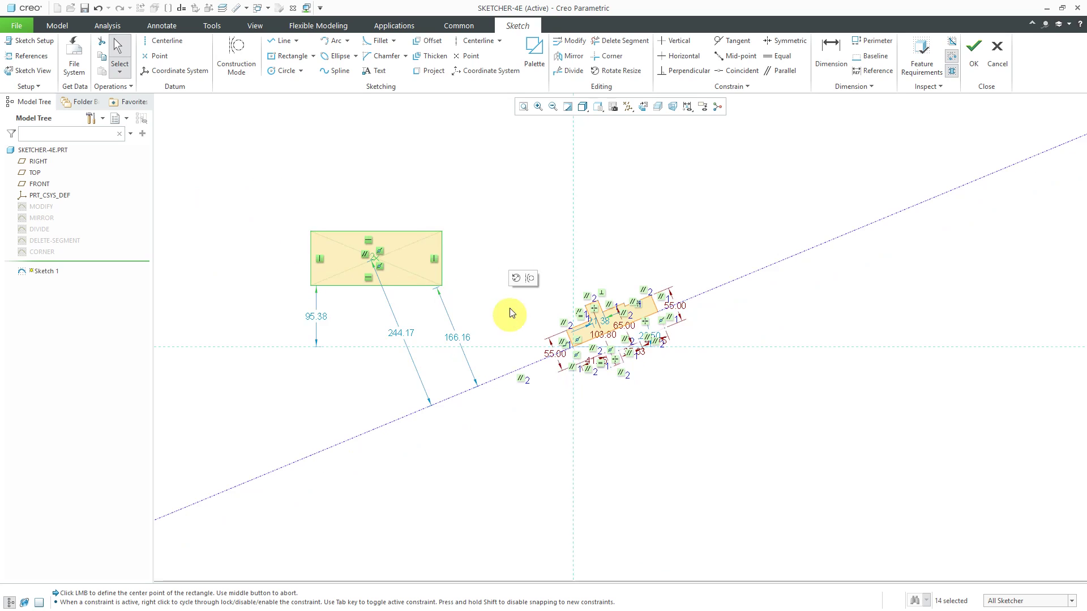
click(627, 73)
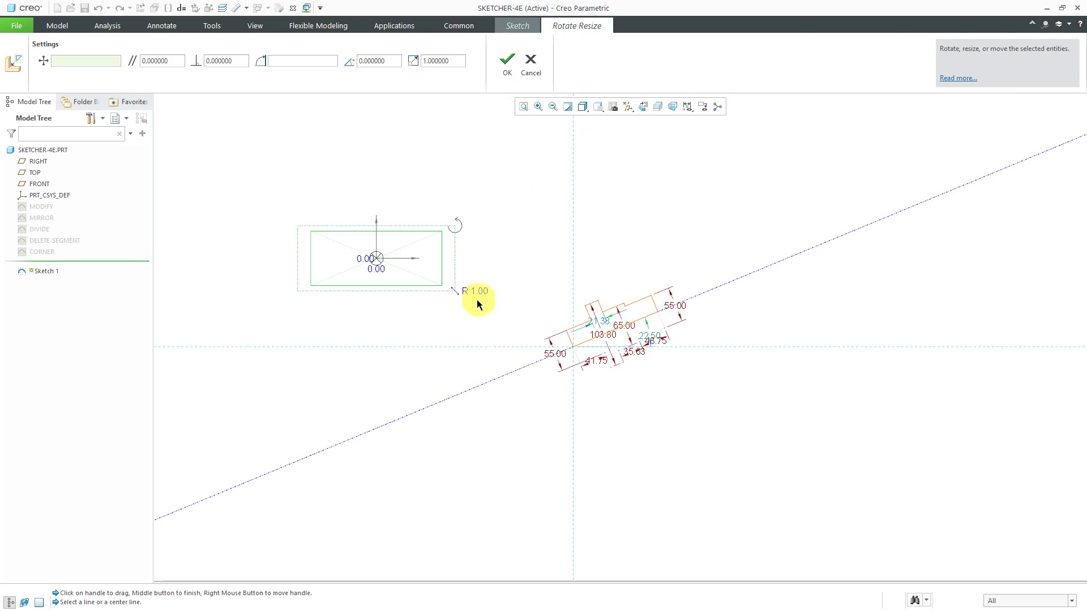
right_drag(373, 264, 443, 286)
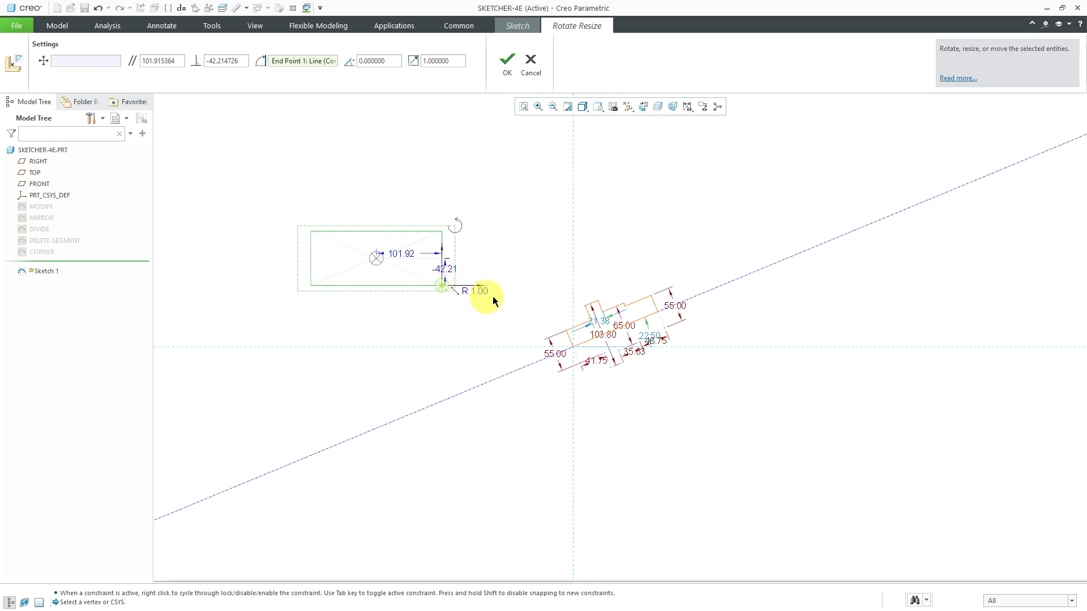
drag(444, 286, 575, 220)
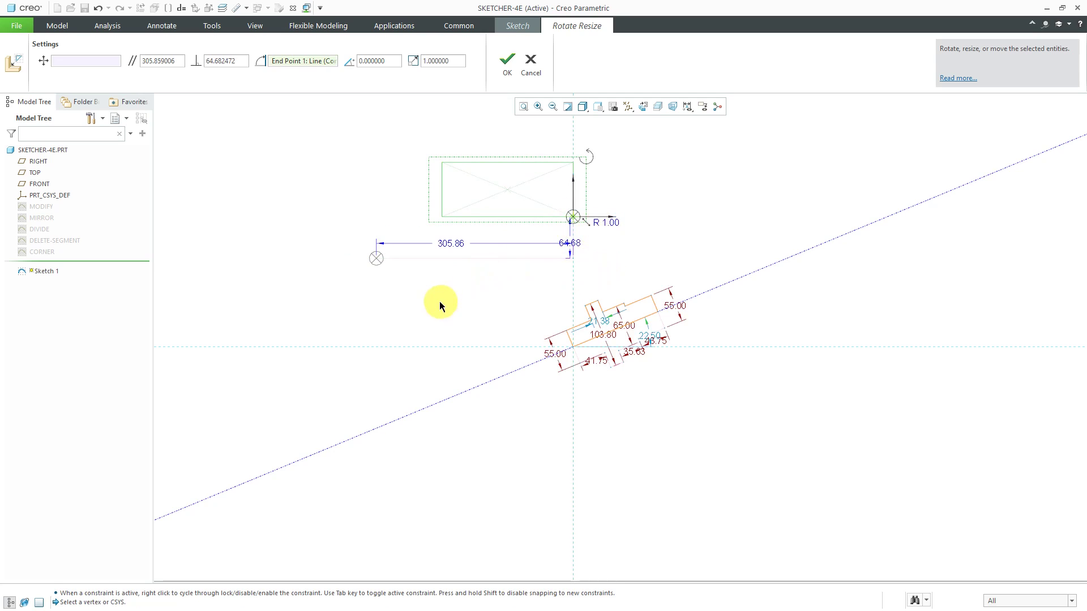
click(507, 61)
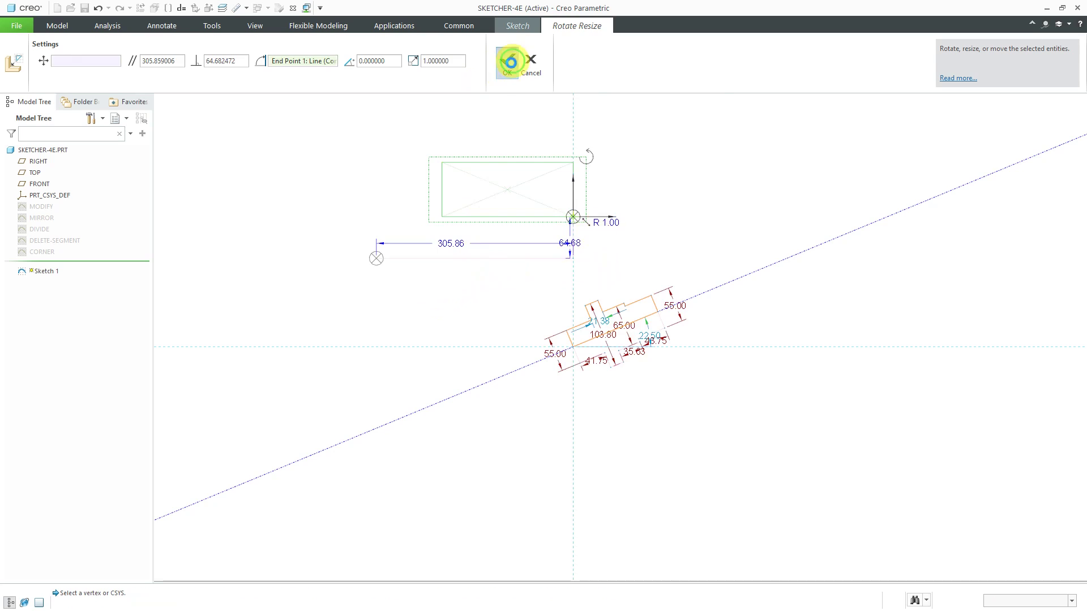
scroll(554, 160, down, 3)
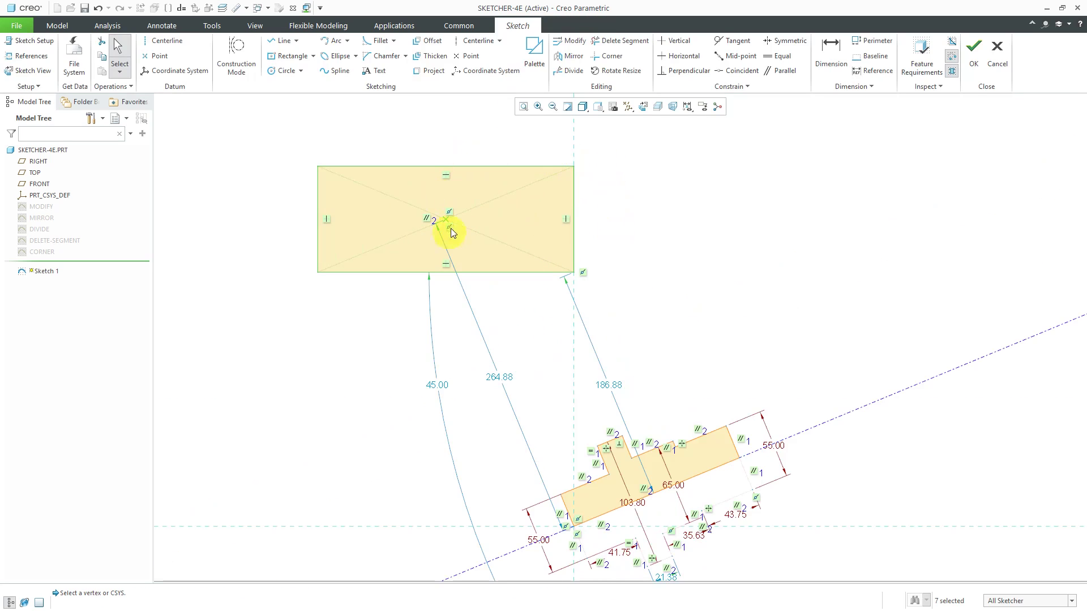